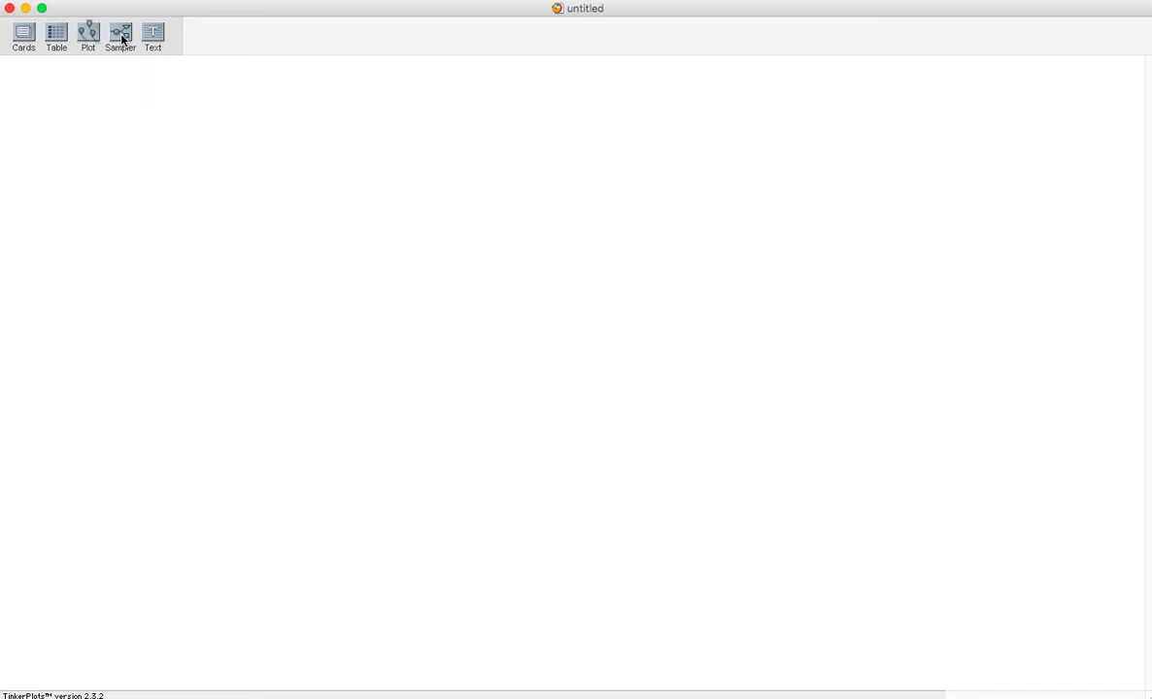
Add and enlarge a sampler, replace its mixer with a spinner, and label the sectors H and T.
{"action": "left_click_drag", "start_coordinate": [122, 37], "coordinate": [39, 88]}
{"action": "left_click_drag", "start_coordinate": [279, 287], "coordinate": [326, 335]}
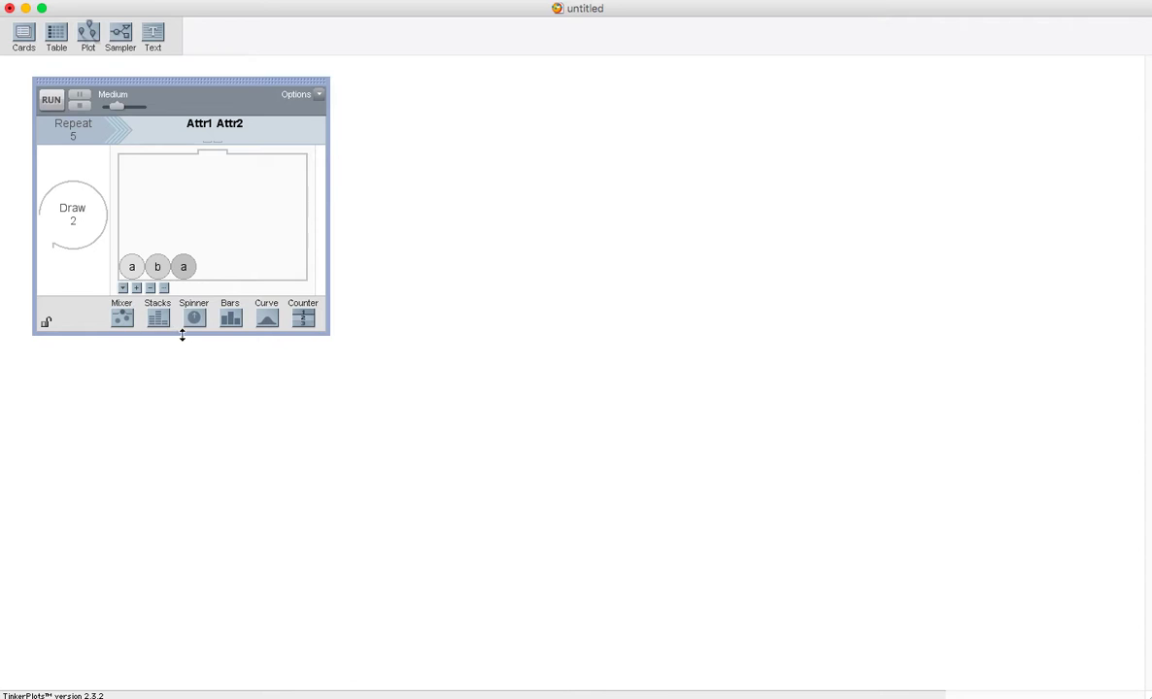
{"action": "left_click_drag", "start_coordinate": [194, 317], "coordinate": [224, 240]}
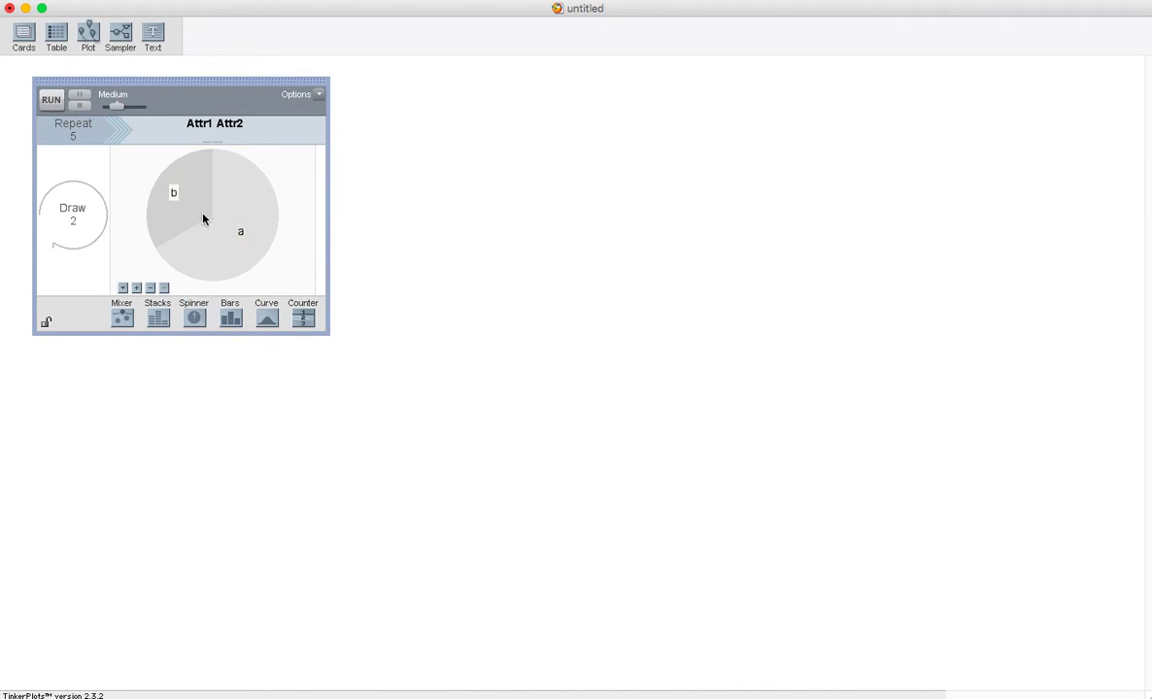
{"action": "double_click", "coordinate": [174, 193]}
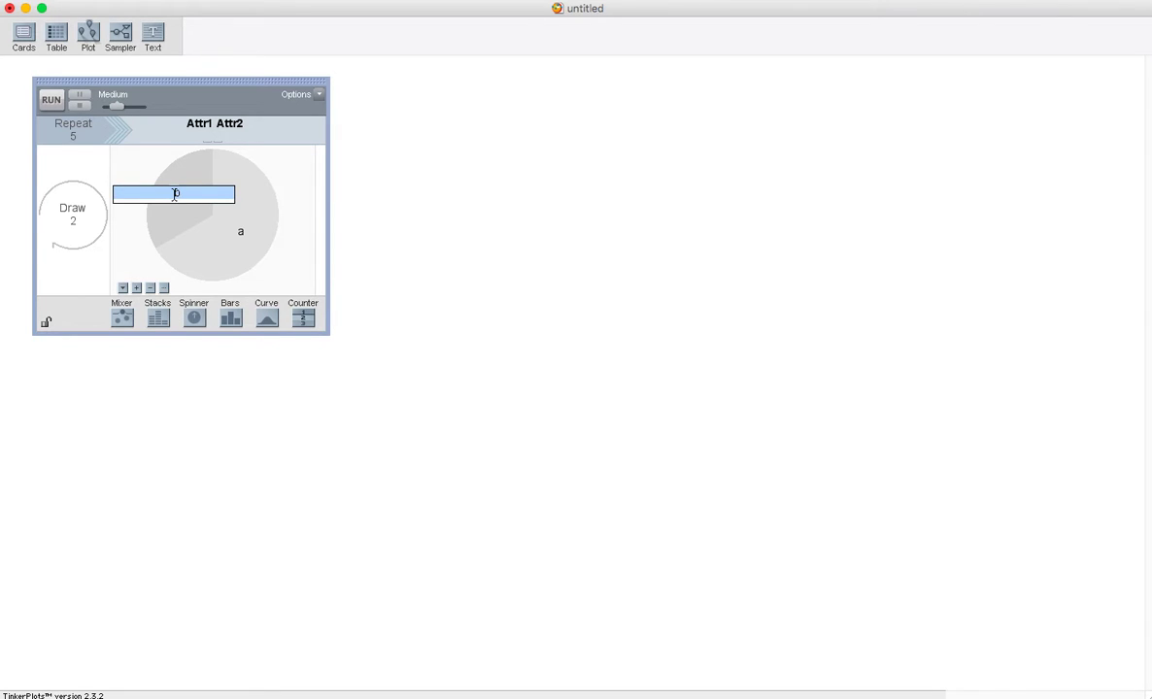
{"action": "type", "text": "H"}
{"action": "double_click", "coordinate": [242, 233]}
{"action": "type", "text": "T"}
{"action": "key", "text": "Return"}
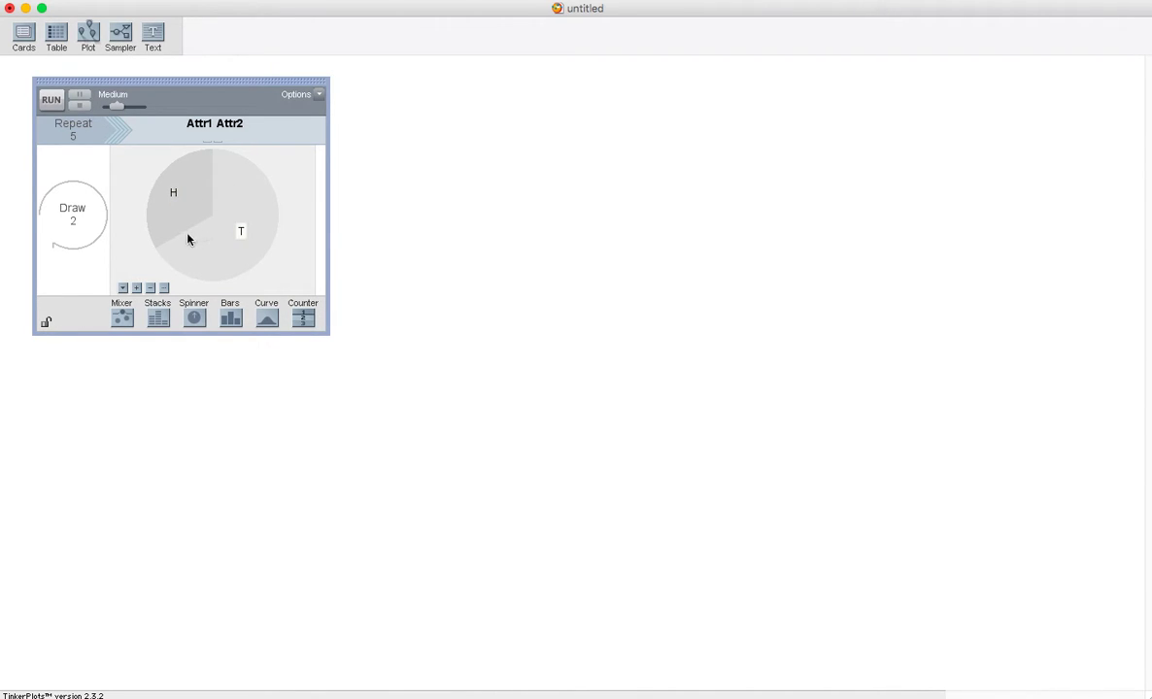
Show the spinner's sector percentages and set the H sector to 50%.
{"action": "left_click", "coordinate": [124, 287]}
{"action": "left_click", "coordinate": [136, 302]}
{"action": "double_click", "coordinate": [146, 184]}
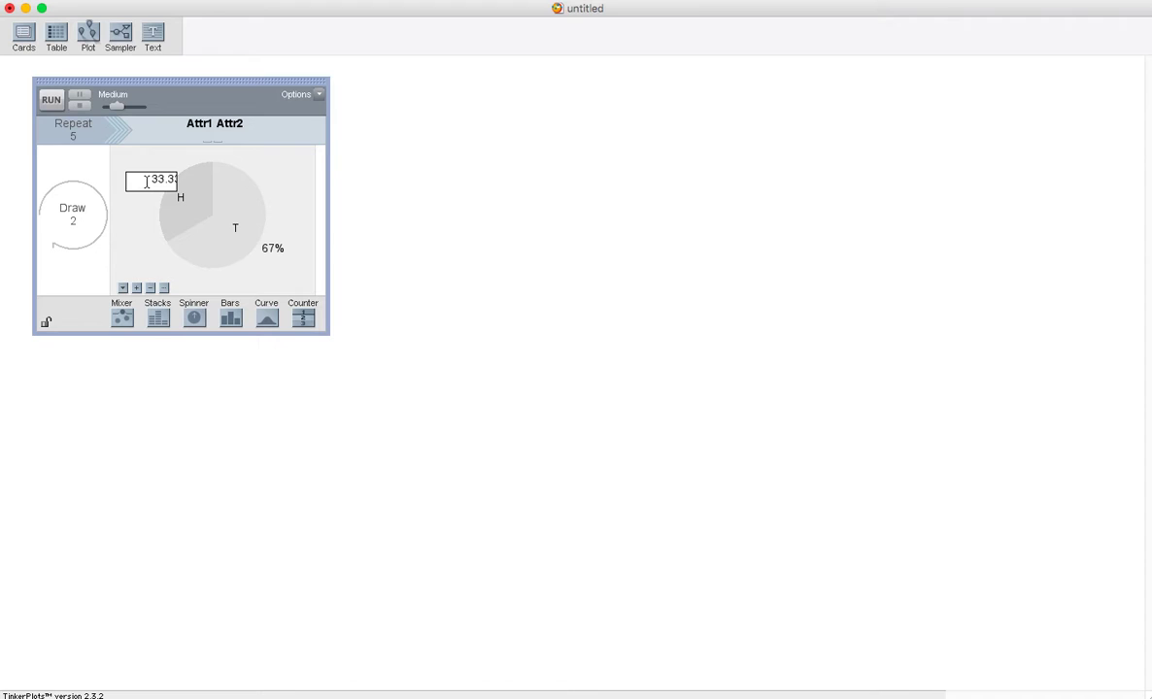
{"action": "key", "text": "BackSpace"}
{"action": "key", "text": "BackSpace"}
{"action": "key", "text": "BackSpace"}
{"action": "key", "text": "BackSpace"}
{"action": "key", "text": "BackSpace"}
{"action": "key", "text": "BackSpace"}
{"action": "key", "text": "BackSpace"}
{"action": "key", "text": "BackSpace"}
{"action": "key", "text": "BackSpace"}
{"action": "key", "text": "BackSpace"}
{"action": "type", "text": "50"}
{"action": "key", "text": "Return"}
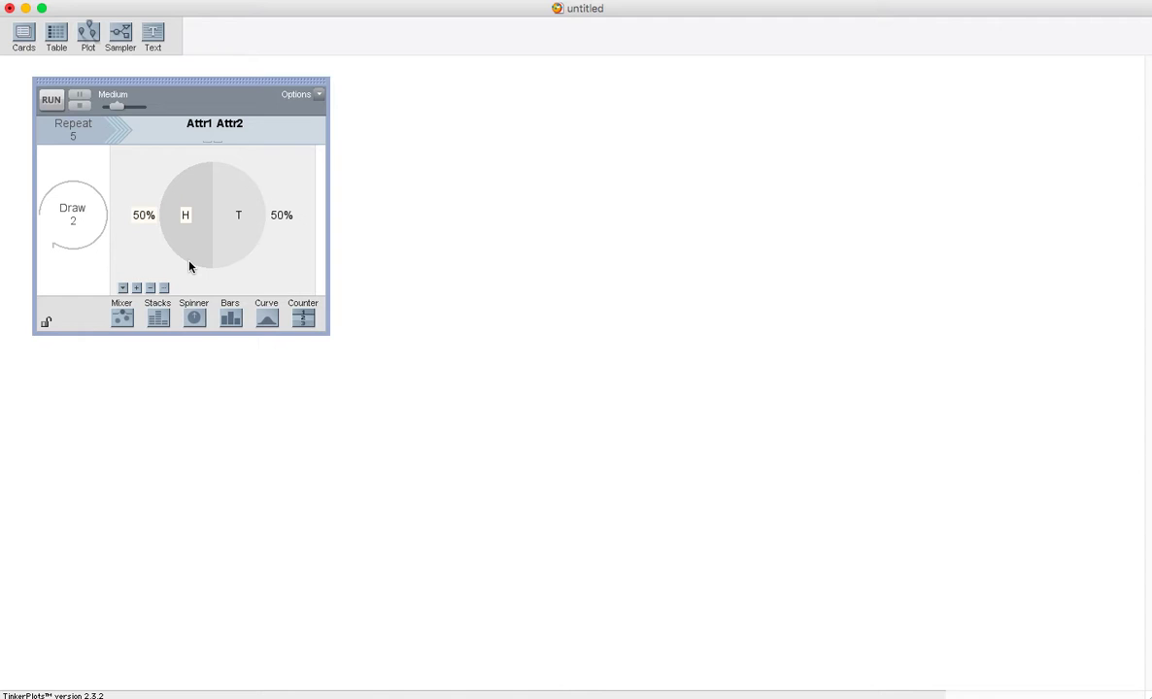
Set the sampler to draw 1 item, repeat 24 times, and rename Attr1 to Flip.
{"action": "left_click", "coordinate": [74, 222]}
{"action": "type", "text": "1"}
{"action": "key", "text": "Return"}
{"action": "left_click", "coordinate": [73, 136]}
{"action": "type", "text": "24"}
{"action": "key", "text": "Return"}
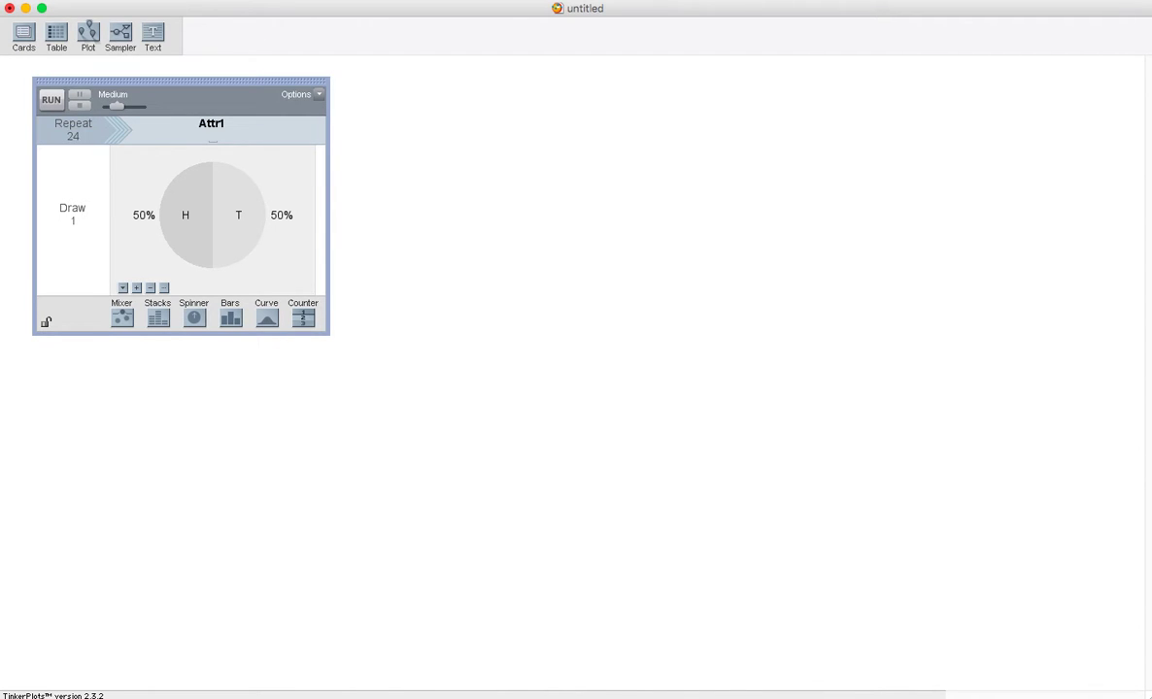
{"action": "left_click", "coordinate": [210, 126]}
{"action": "type", "text": "Flip"}
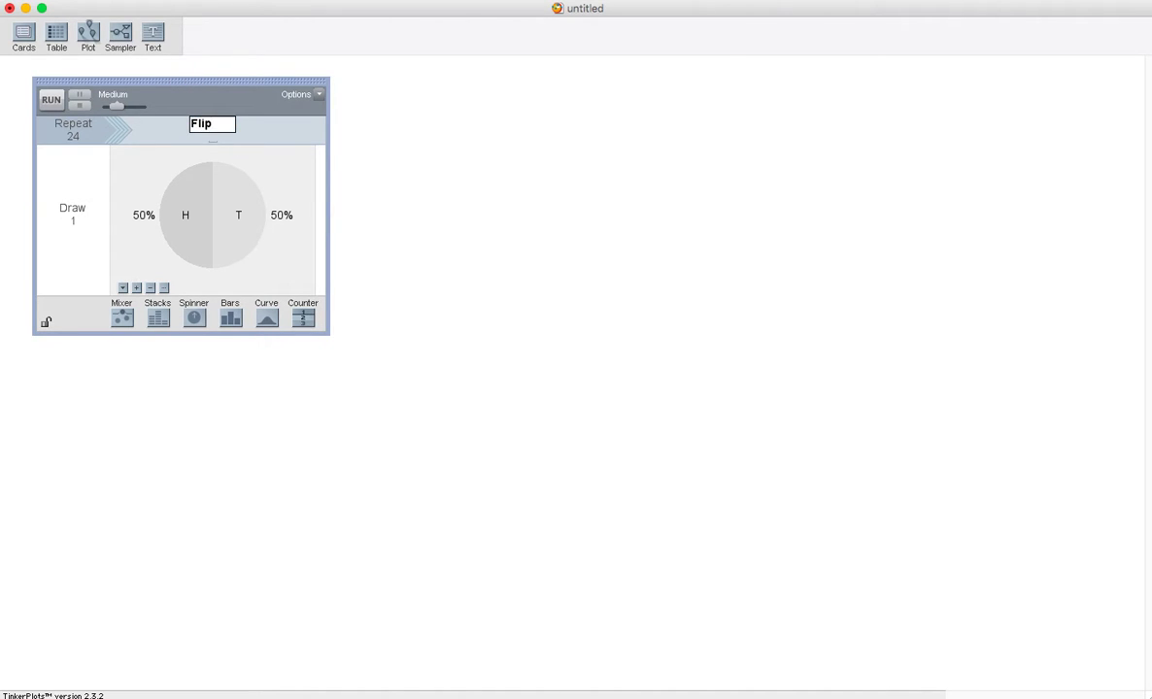
{"action": "key", "text": "Return"}
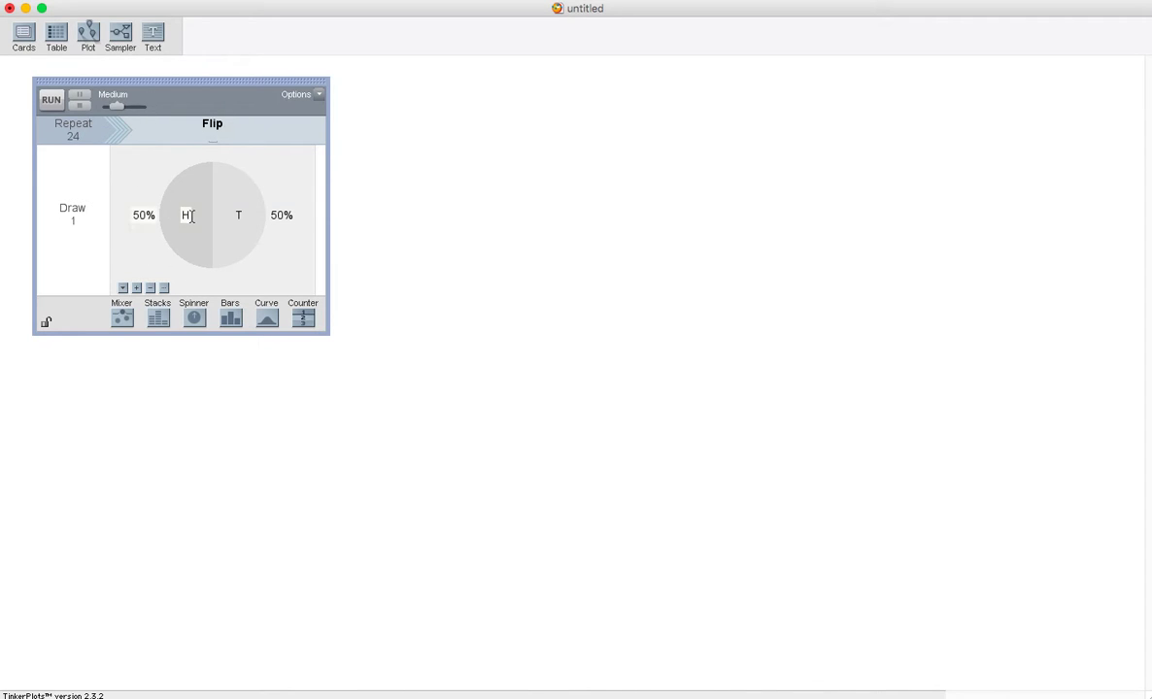
Run the sampler at Fastest speed for 24 H/T flips and select the Flip column.
{"action": "left_click", "coordinate": [51, 101]}
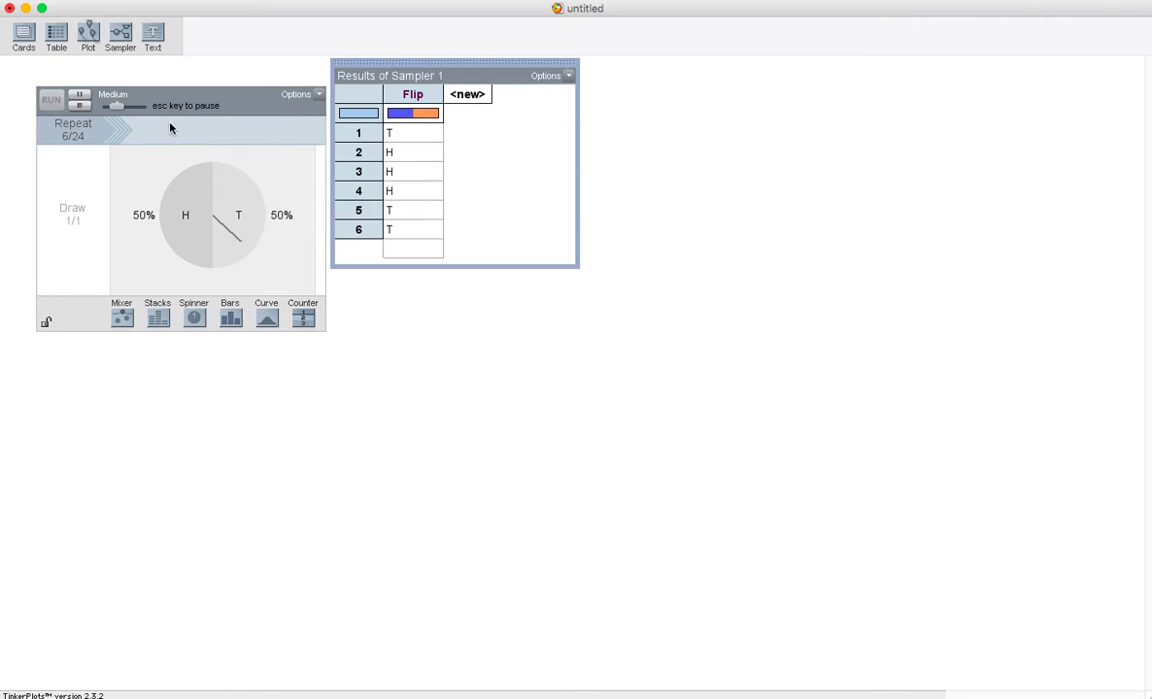
{"action": "left_click", "coordinate": [118, 106]}
{"action": "left_click_drag", "start_coordinate": [119, 106], "coordinate": [124, 109]}
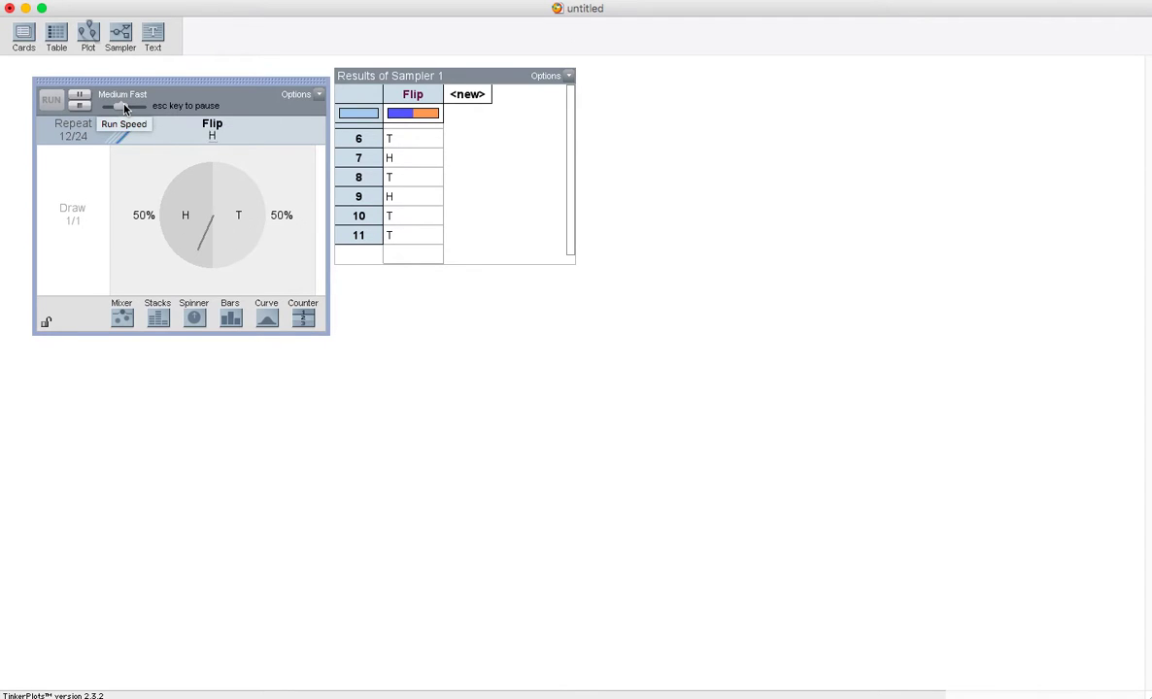
{"action": "left_click_drag", "start_coordinate": [124, 109], "coordinate": [146, 107]}
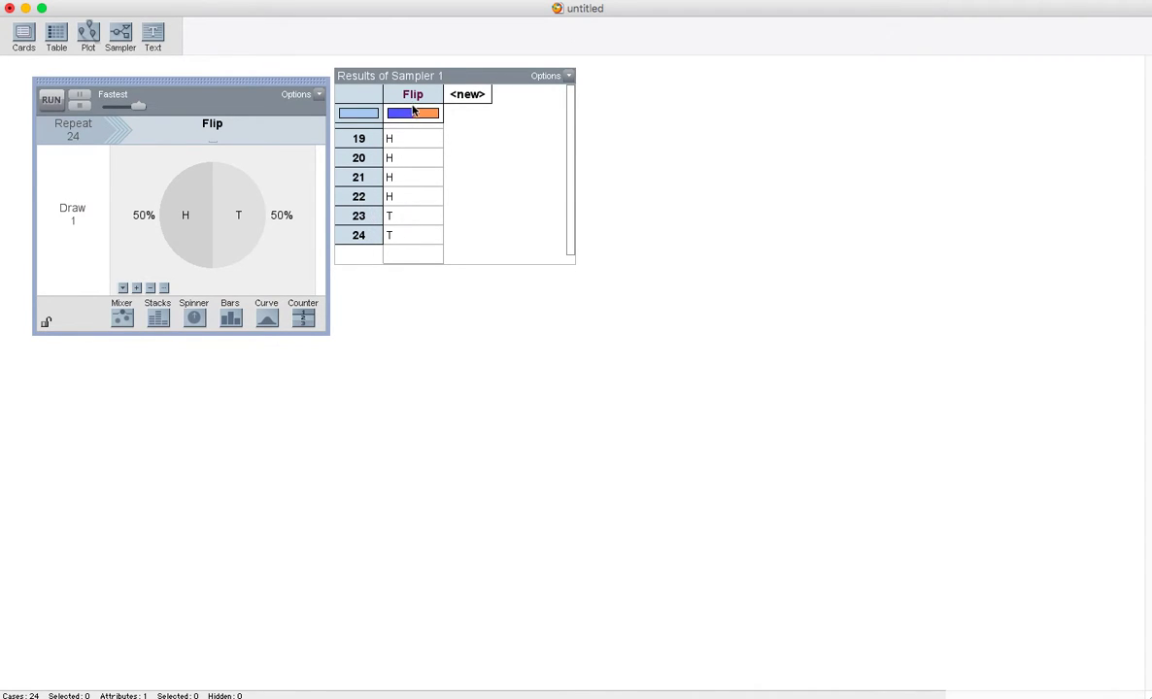
{"action": "left_click", "coordinate": [413, 94]}
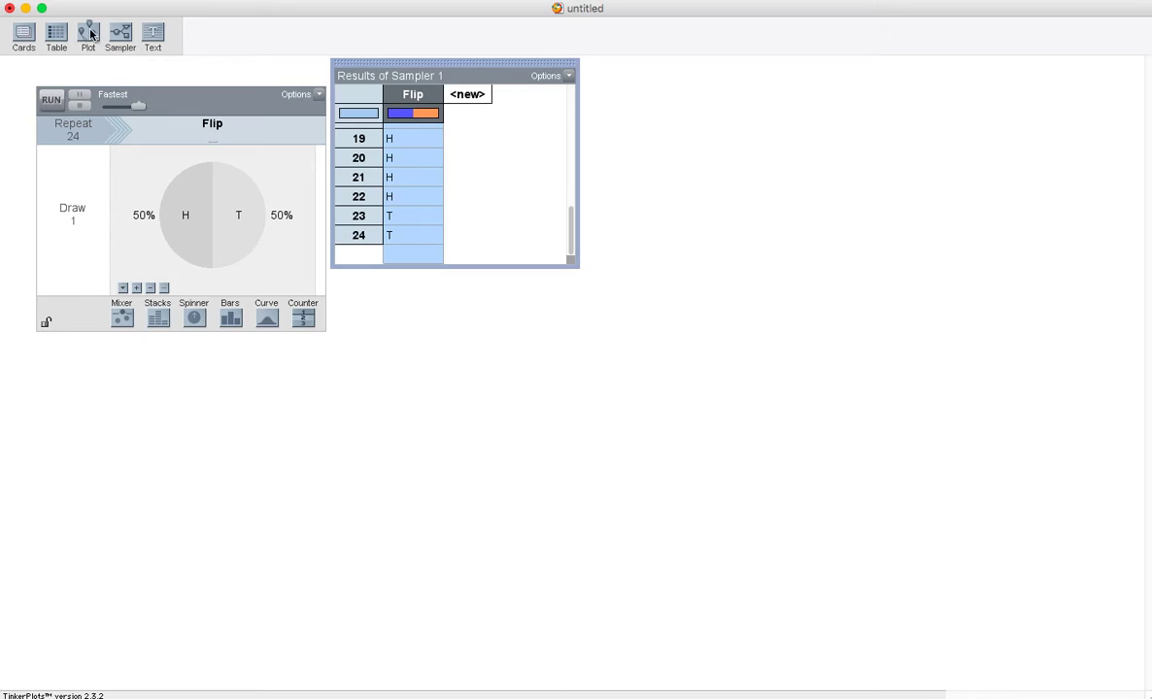
Plot the Flip results split into H and T groups showing 58% heads and 42% tails.
{"action": "left_click_drag", "start_coordinate": [91, 34], "coordinate": [593, 71]}
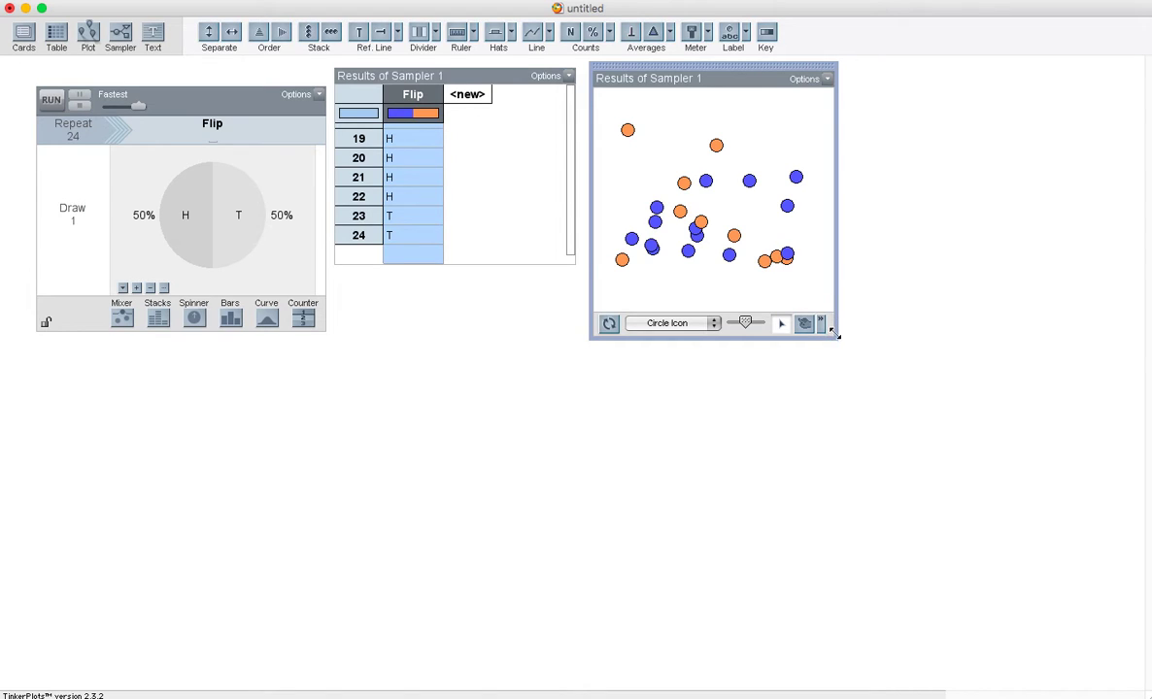
{"action": "left_click_drag", "start_coordinate": [835, 333], "coordinate": [857, 266]}
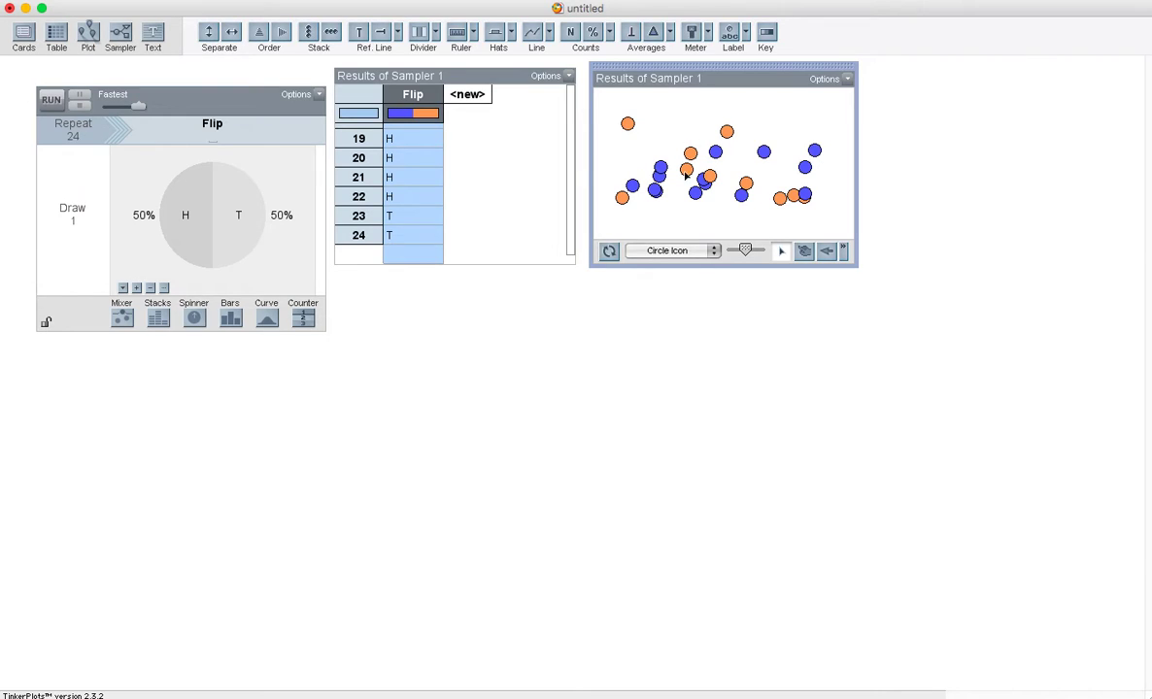
{"action": "left_click", "coordinate": [690, 154]}
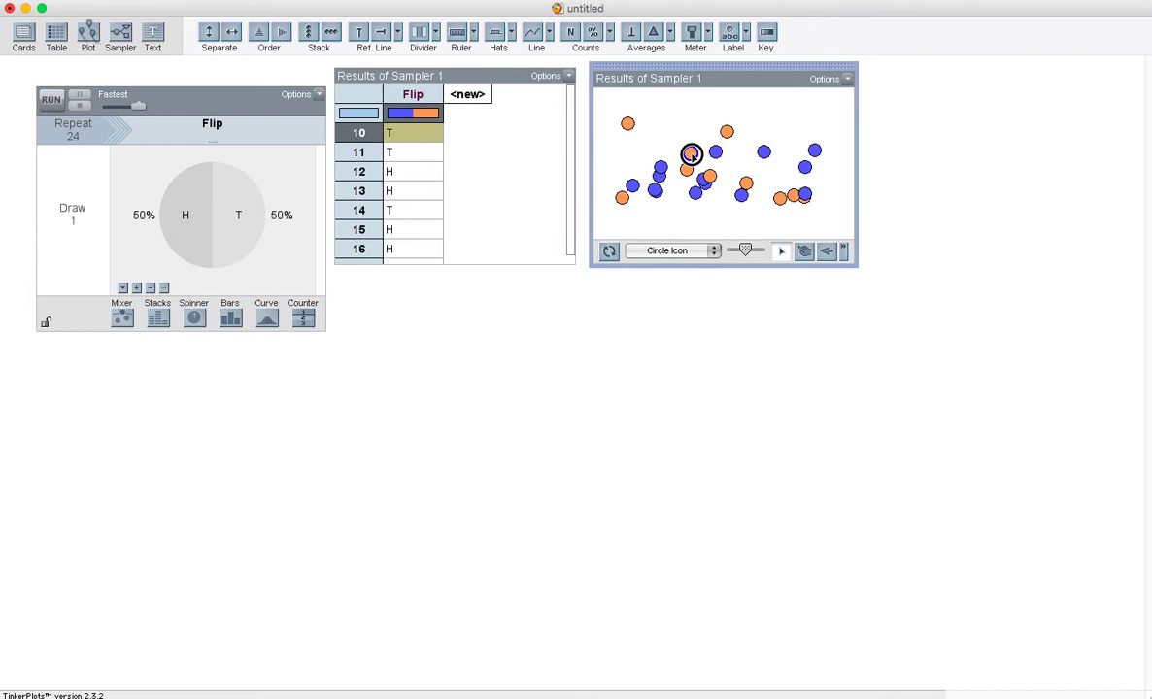
{"action": "left_click_drag", "start_coordinate": [690, 155], "coordinate": [792, 150]}
{"action": "left_click", "coordinate": [792, 151]}
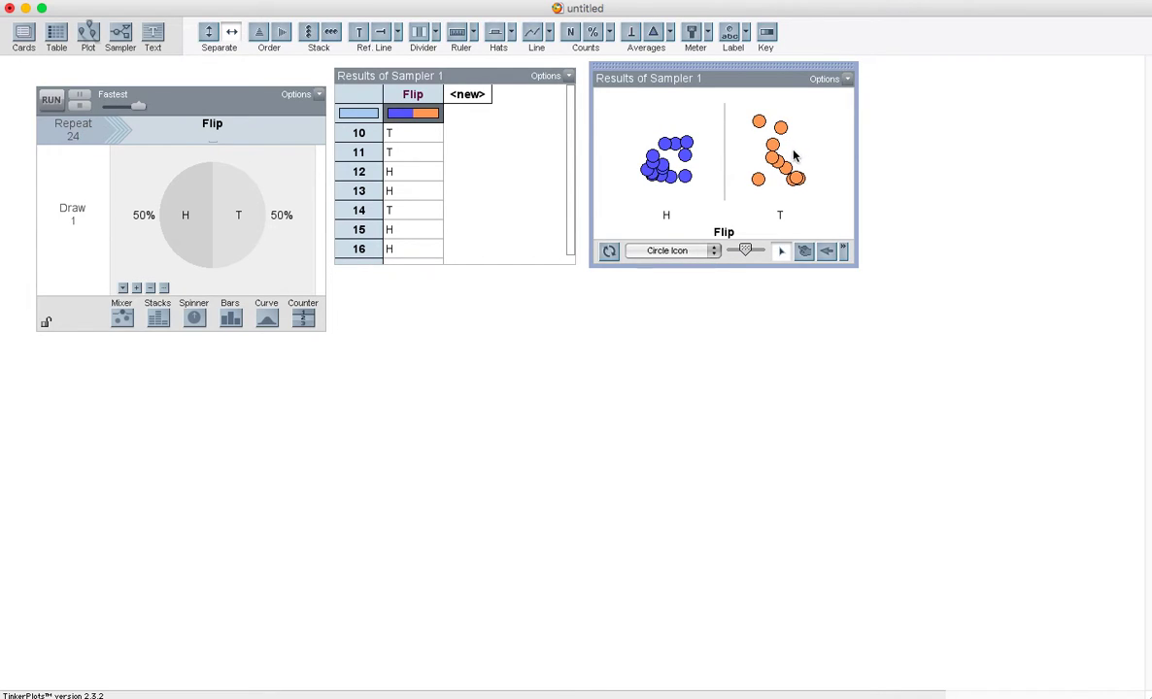
{"action": "left_click", "coordinate": [596, 37]}
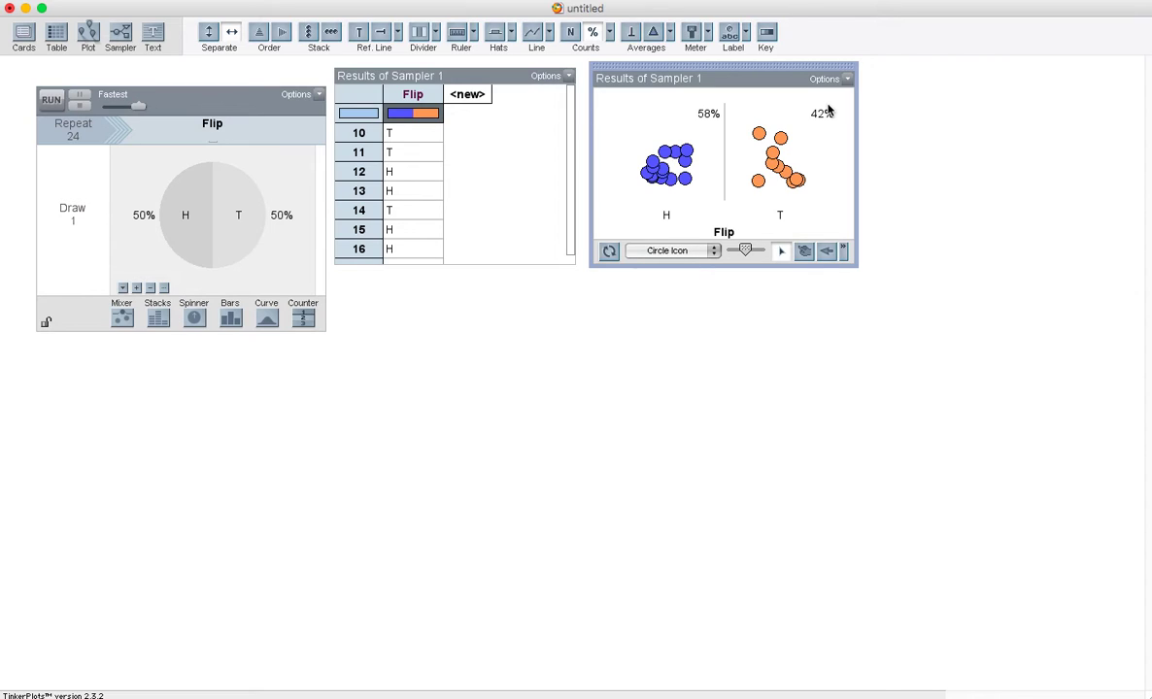
{"action": "mouse_move", "coordinate": [703, 116]}
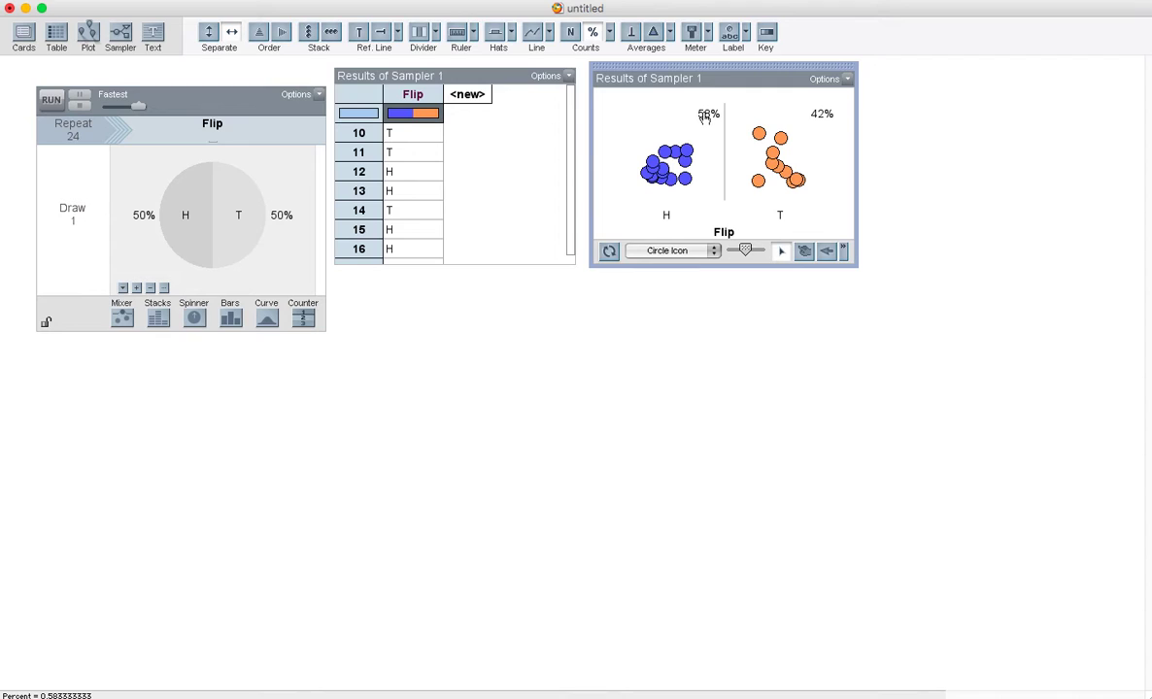
Collect the 58% heads value into a history table and add a second result, 37.5.
{"action": "right_click", "coordinate": [703, 116]}
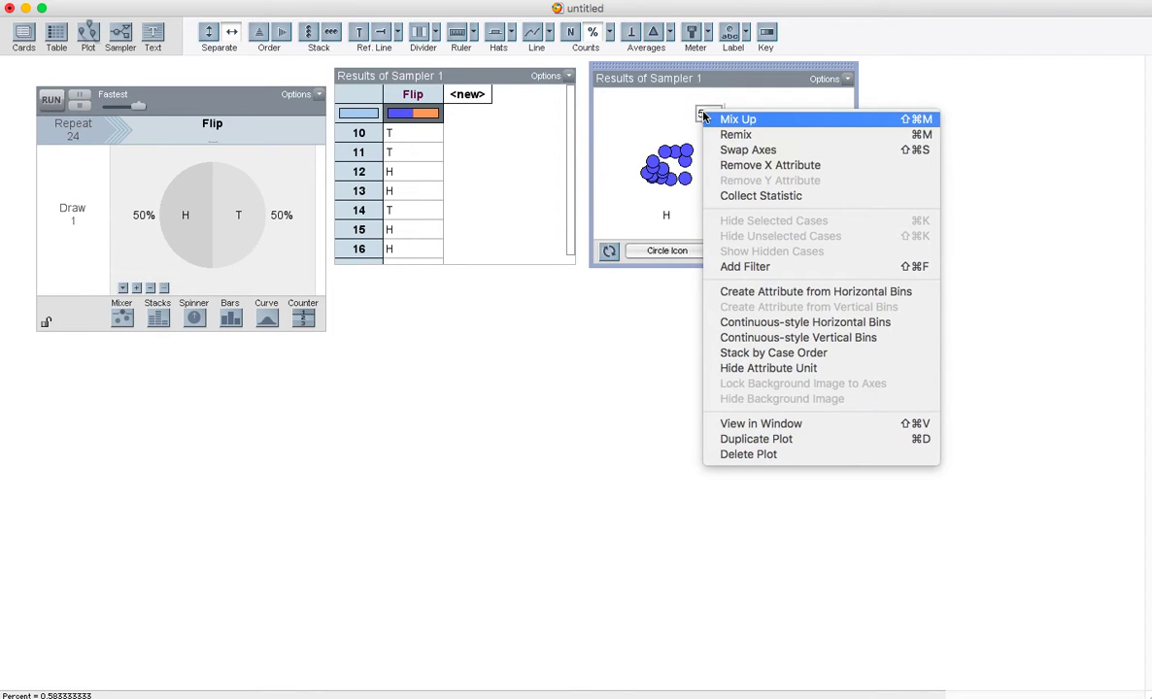
{"action": "left_click", "coordinate": [739, 198]}
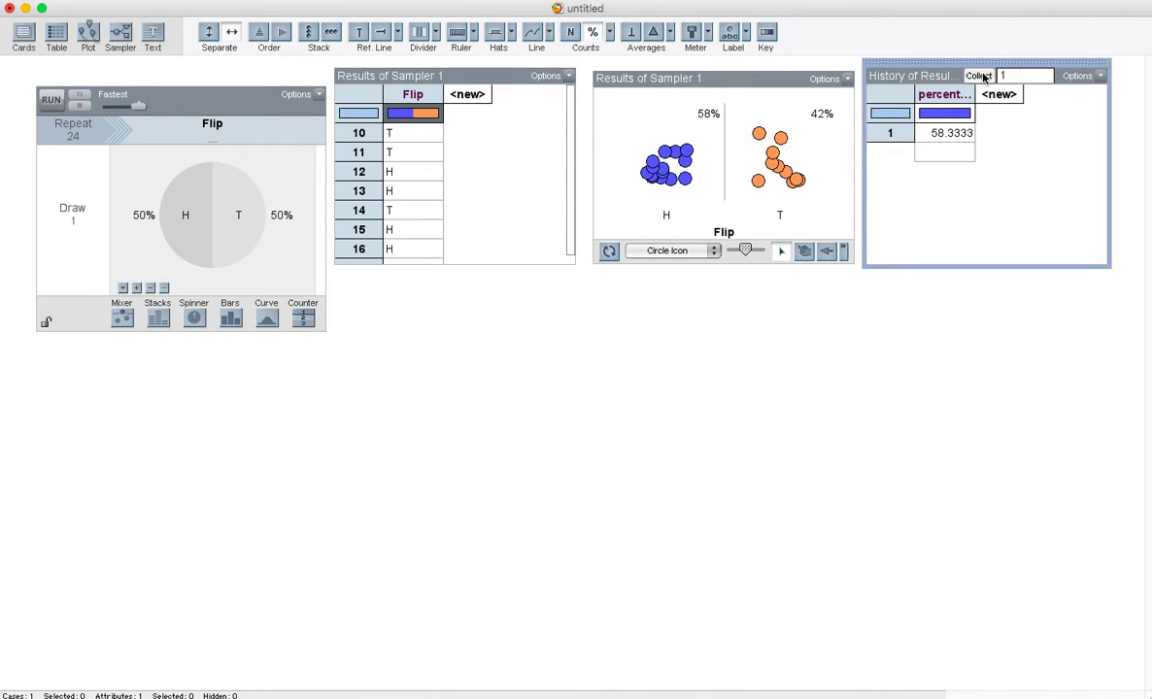
{"action": "left_click", "coordinate": [983, 77]}
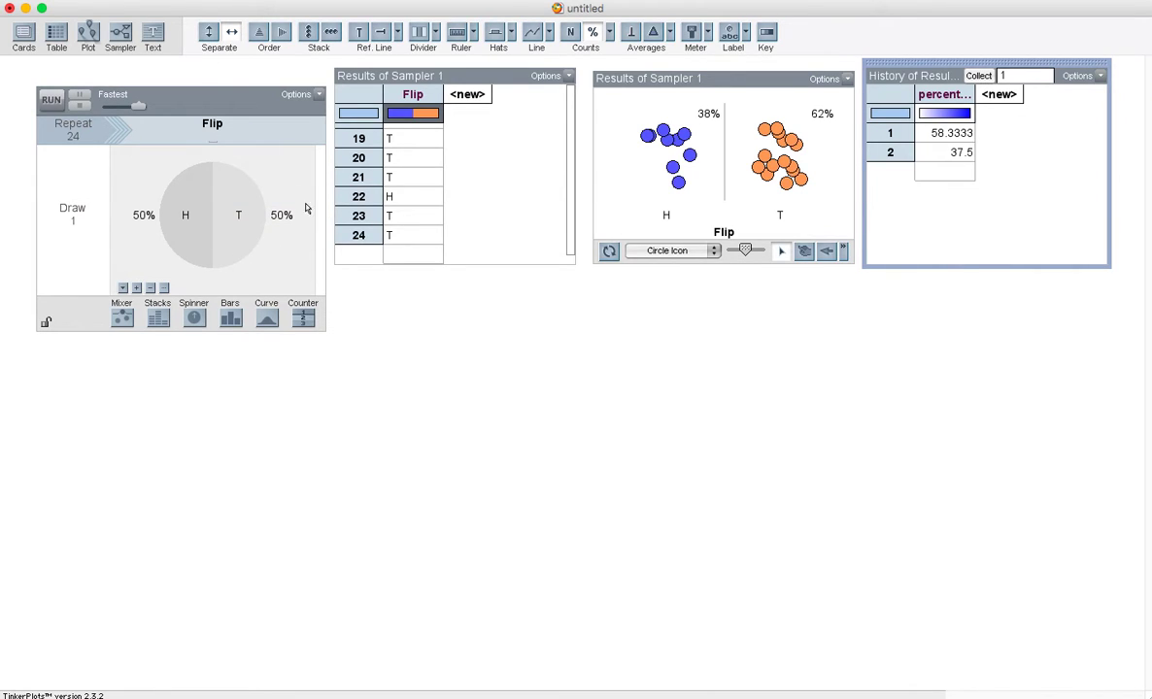
Adjust the run speed and collect two more heads percentages, 45.8333 and 37.5.
{"action": "left_click", "coordinate": [151, 99]}
{"action": "left_click_drag", "start_coordinate": [138, 105], "coordinate": [128, 104]}
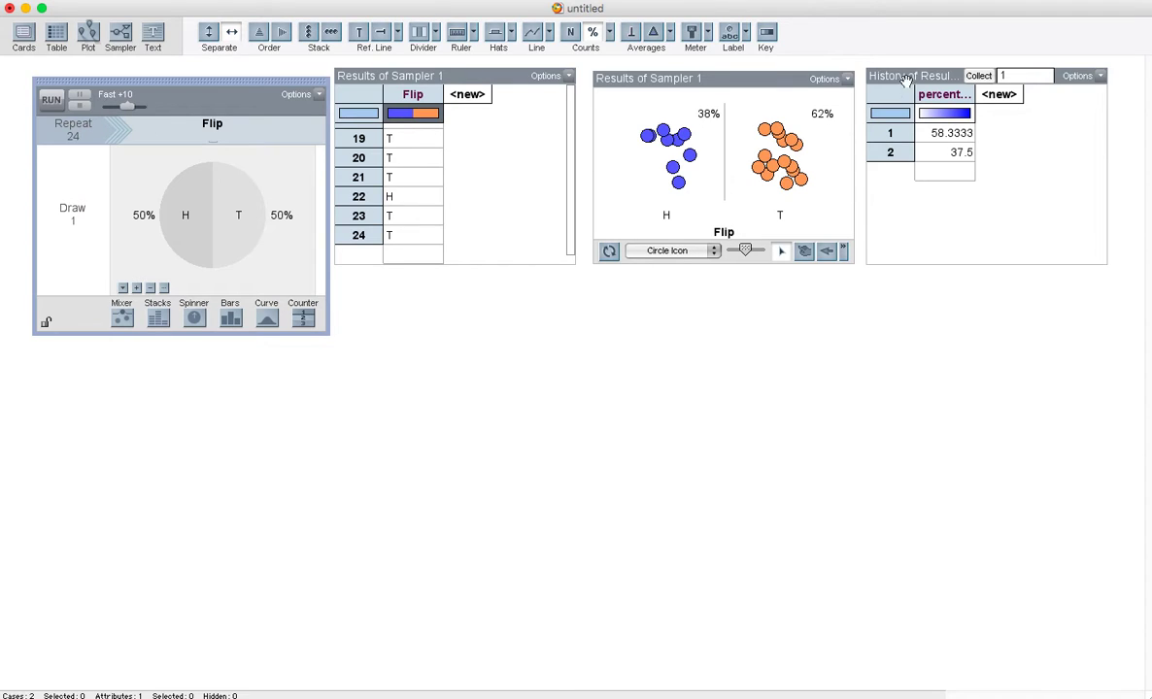
{"action": "left_click", "coordinate": [947, 66]}
{"action": "left_click", "coordinate": [979, 77]}
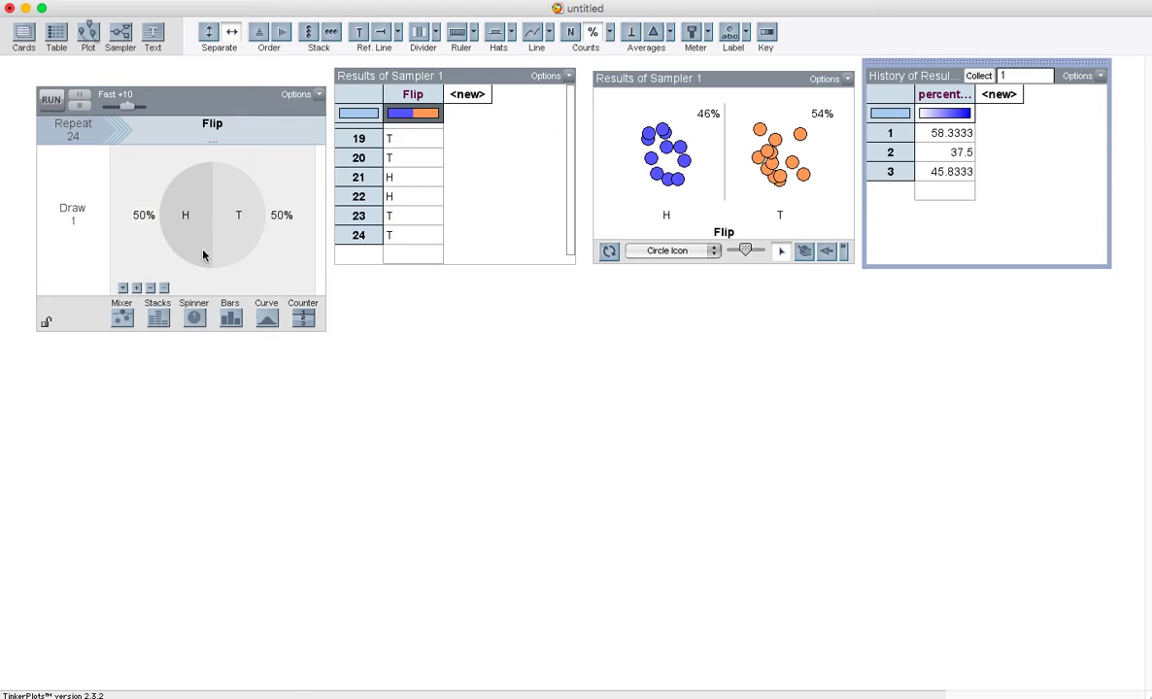
{"action": "left_click_drag", "start_coordinate": [130, 109], "coordinate": [117, 105]}
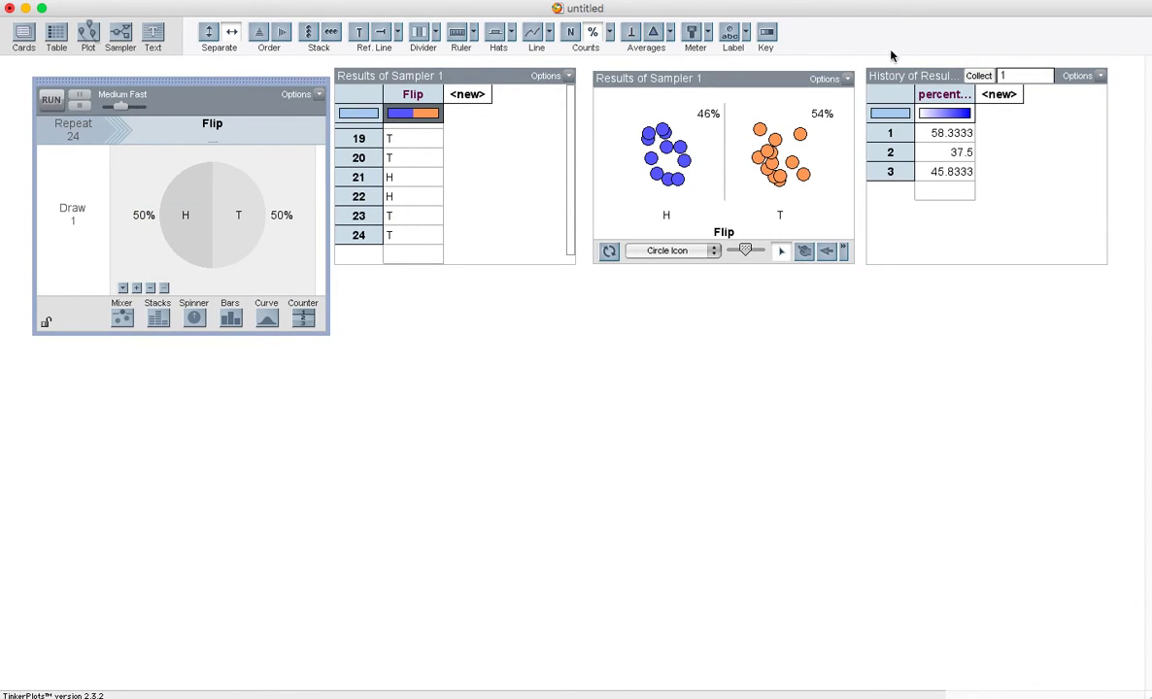
{"action": "left_click", "coordinate": [978, 75]}
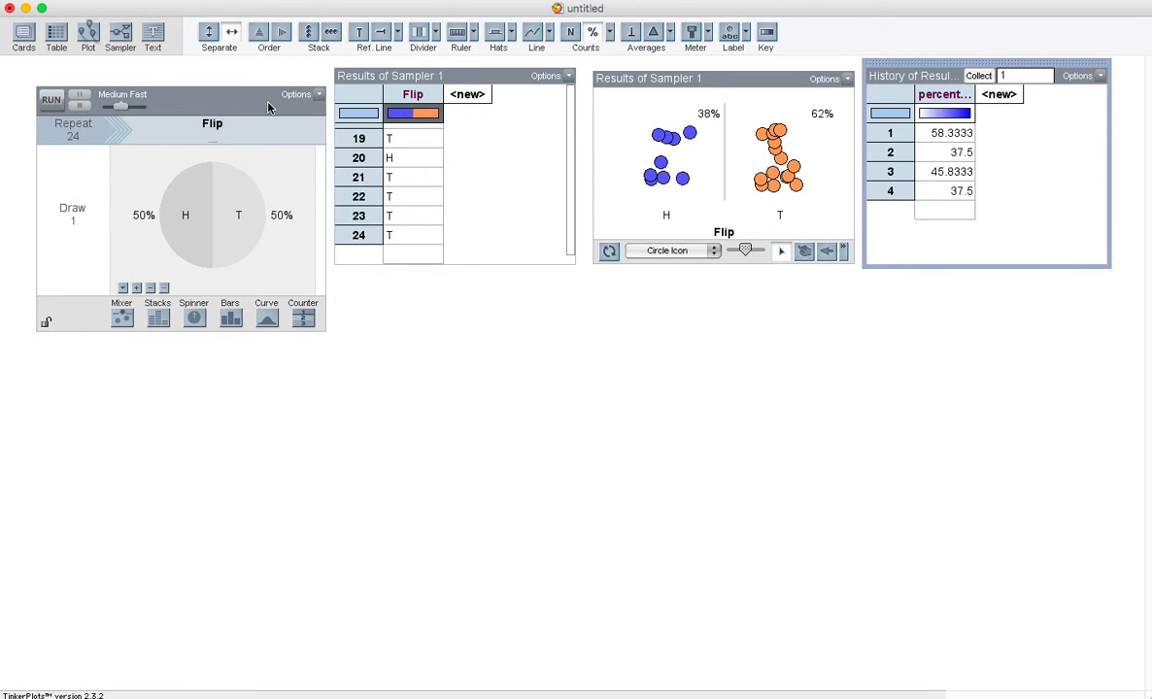
{"action": "left_click", "coordinate": [229, 104]}
Set speed to Fastest and Collect to 20, then gather two batches to reach 44 results.
{"action": "left_click_drag", "start_coordinate": [119, 107], "coordinate": [140, 105]}
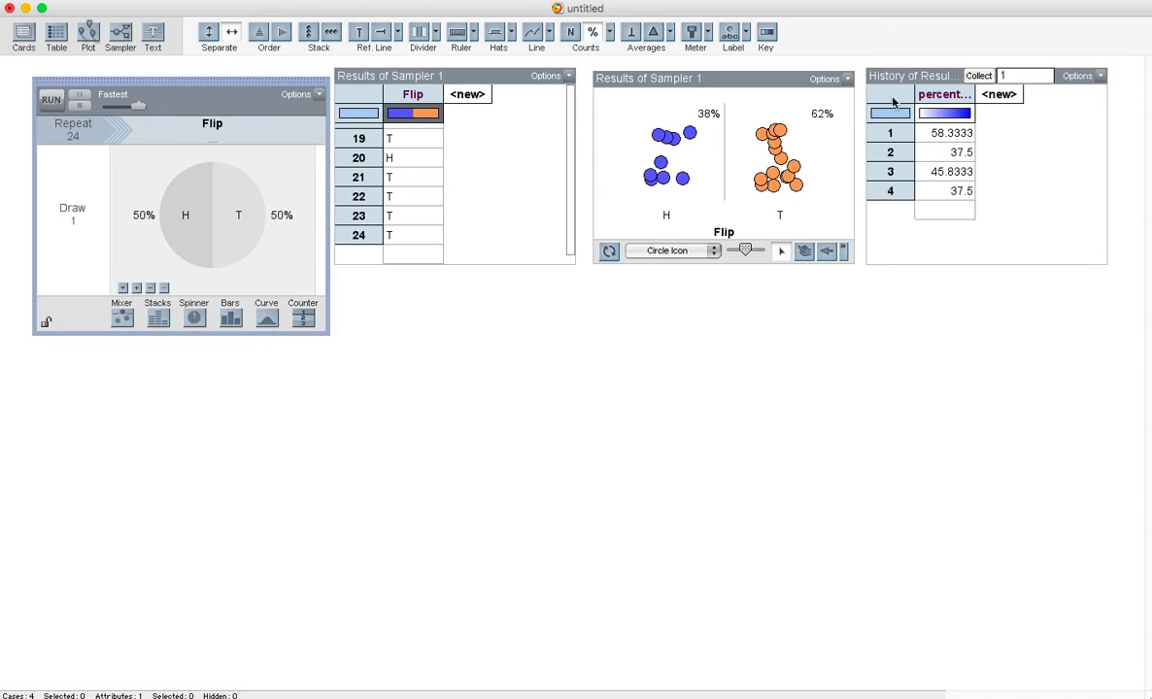
{"action": "left_click", "coordinate": [1012, 76]}
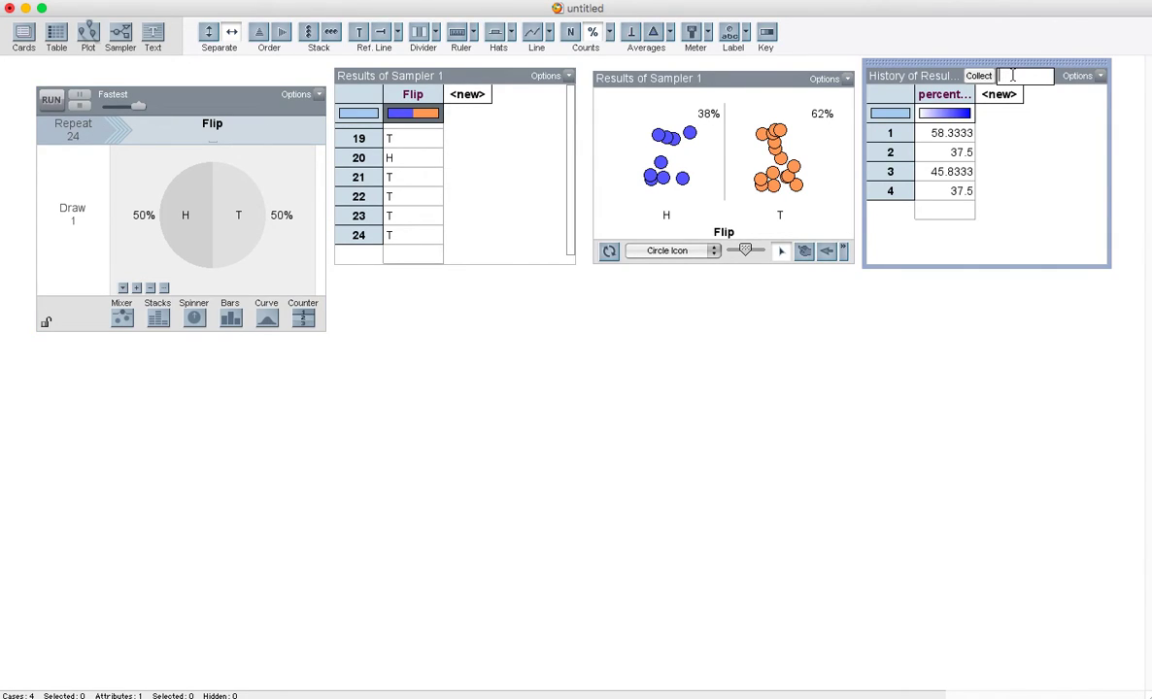
{"action": "left_click", "coordinate": [978, 76]}
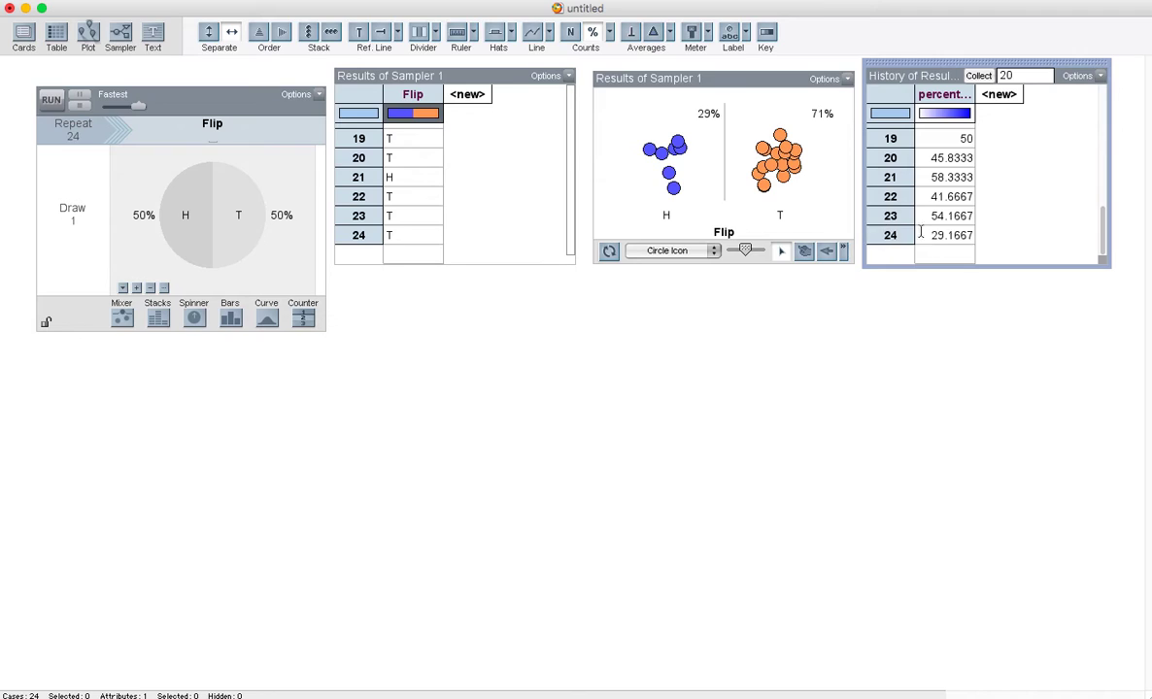
{"action": "left_click", "coordinate": [979, 75]}
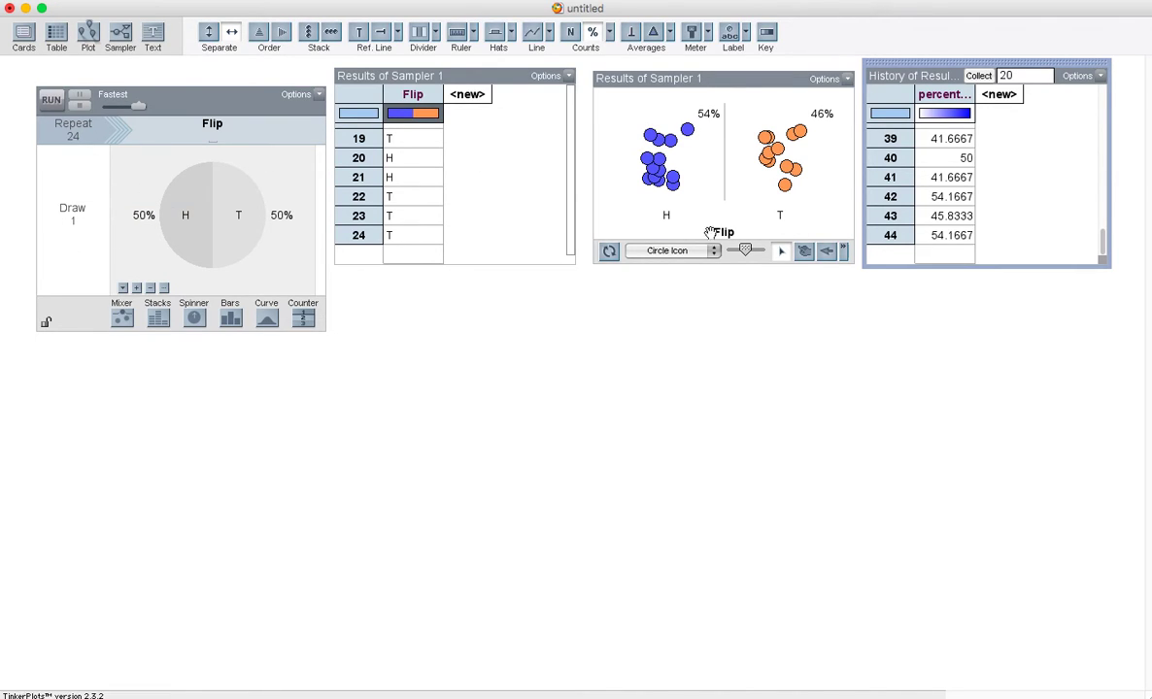
Create a wide plot of the 44 history results with dots coloured by percent heads.
{"action": "left_click", "coordinate": [944, 94]}
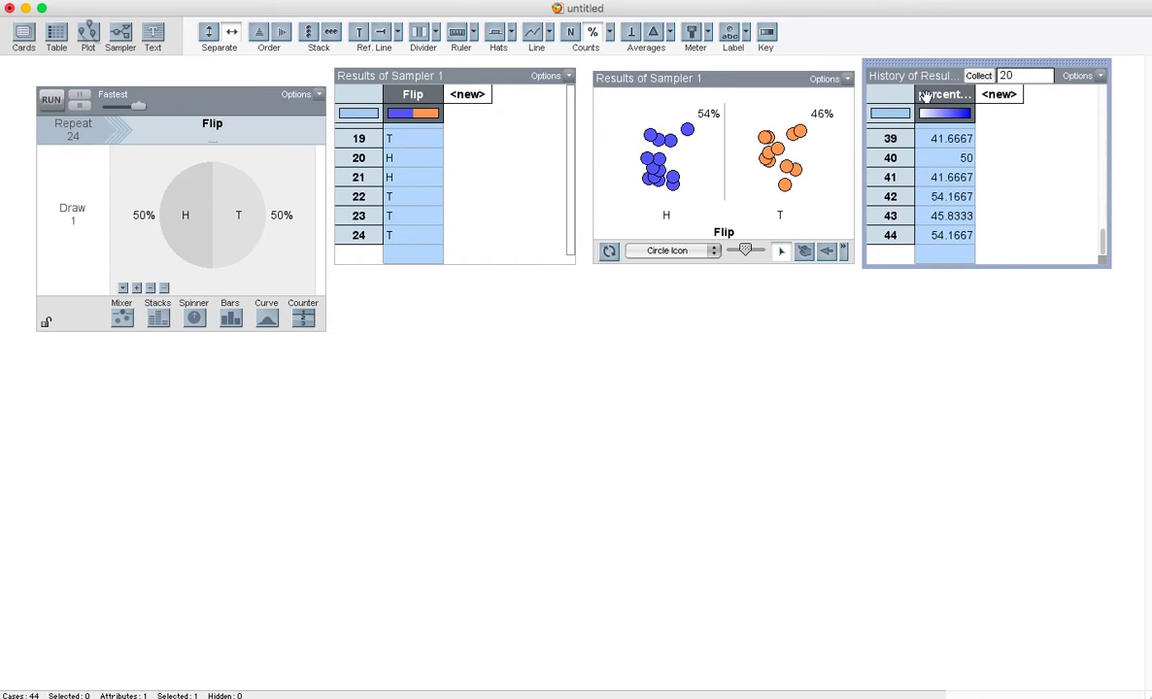
{"action": "left_click_drag", "start_coordinate": [98, 43], "coordinate": [331, 279]}
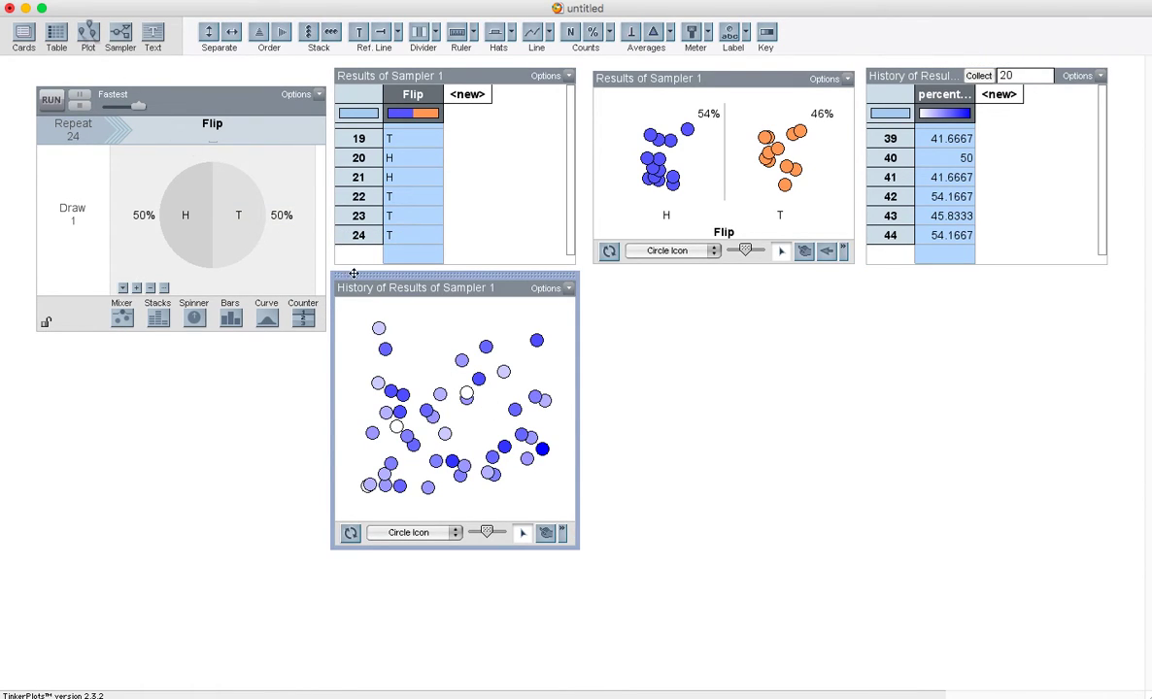
{"action": "left_click", "coordinate": [942, 99]}
{"action": "left_click_drag", "start_coordinate": [577, 546], "coordinate": [1089, 599]}
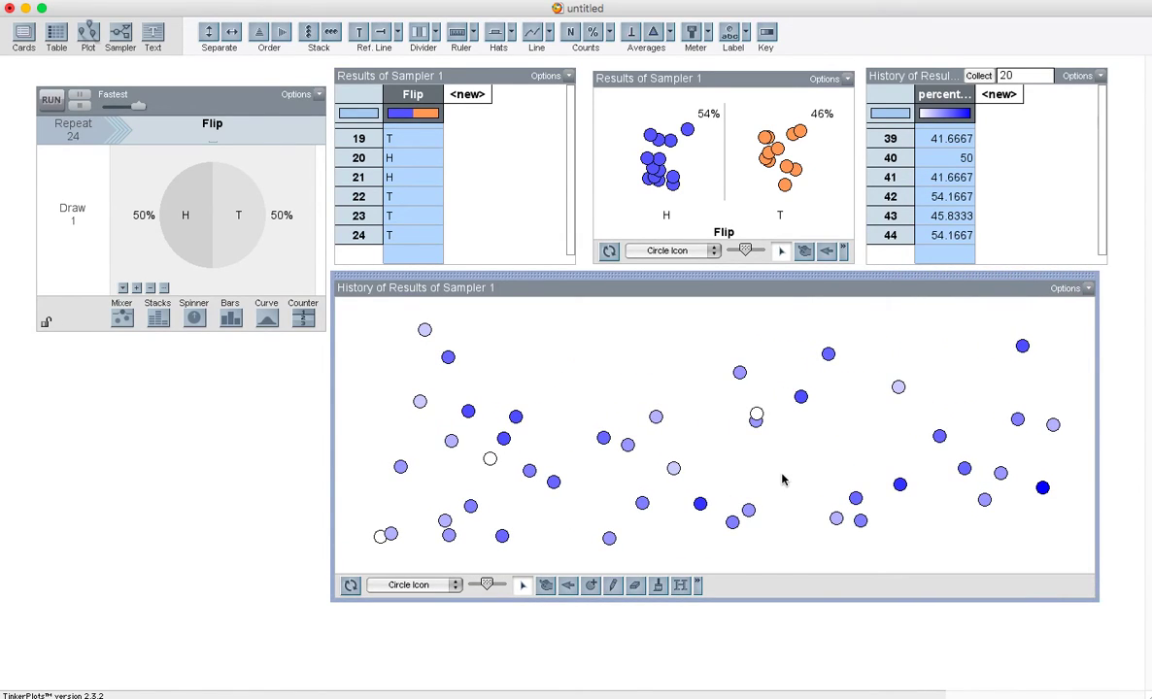
Spread the history dots along a 28–72 percent_Flip_H axis and stack them into count columns.
{"action": "left_click_drag", "start_coordinate": [800, 400], "coordinate": [1022, 404]}
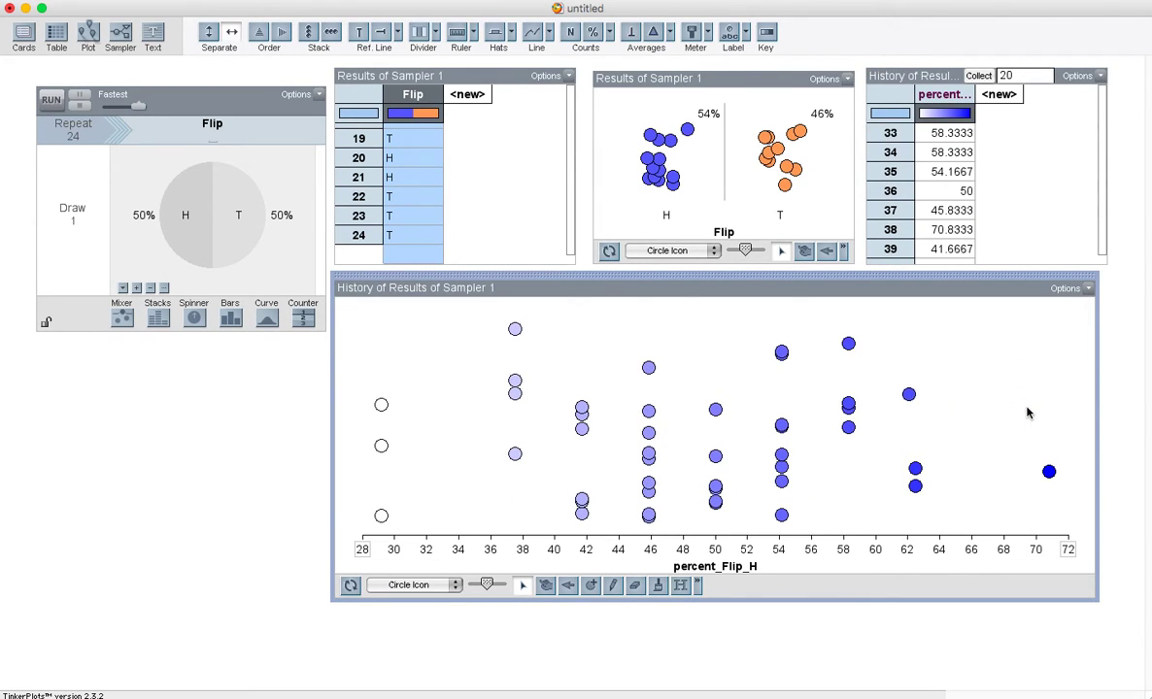
{"action": "left_click", "coordinate": [915, 468]}
{"action": "left_click_drag", "start_coordinate": [915, 468], "coordinate": [1015, 463]}
{"action": "left_click_drag", "start_coordinate": [848, 429], "coordinate": [977, 418]}
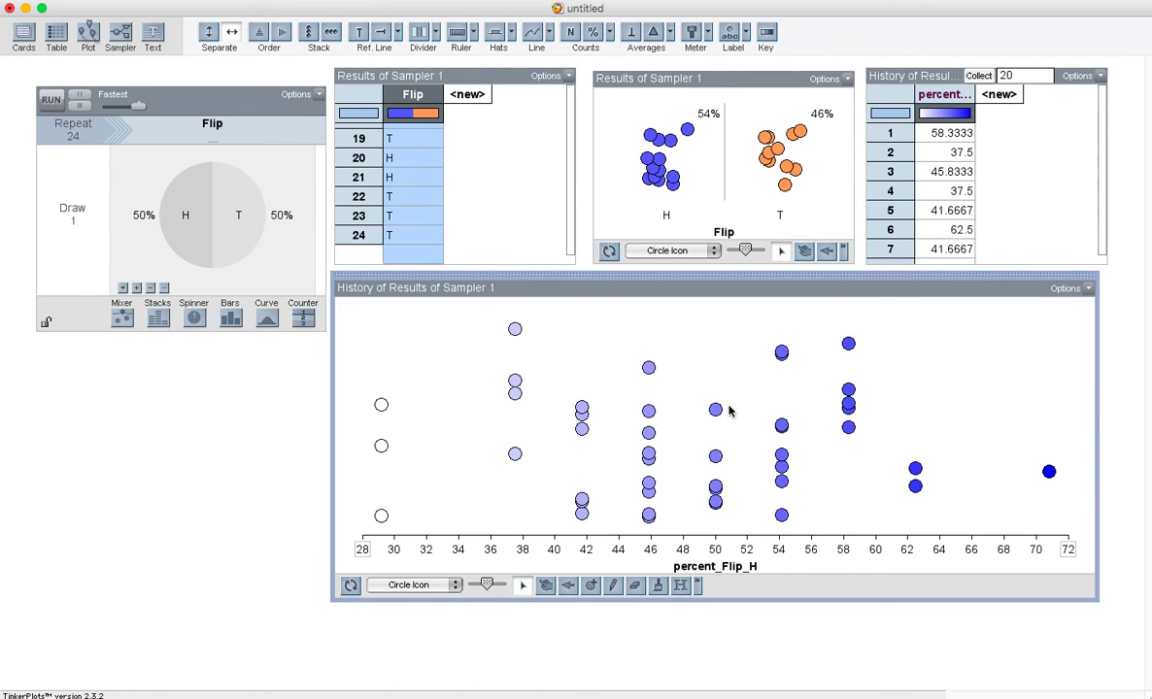
{"action": "left_click", "coordinate": [308, 33]}
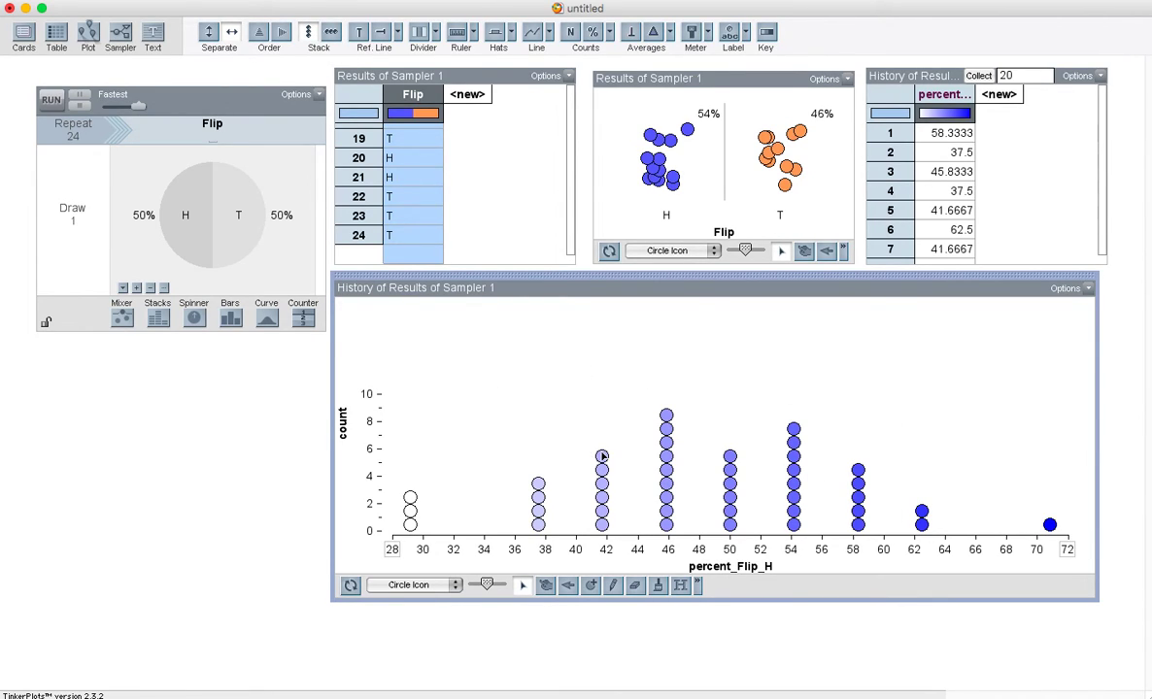
{"action": "left_click", "coordinate": [602, 457]}
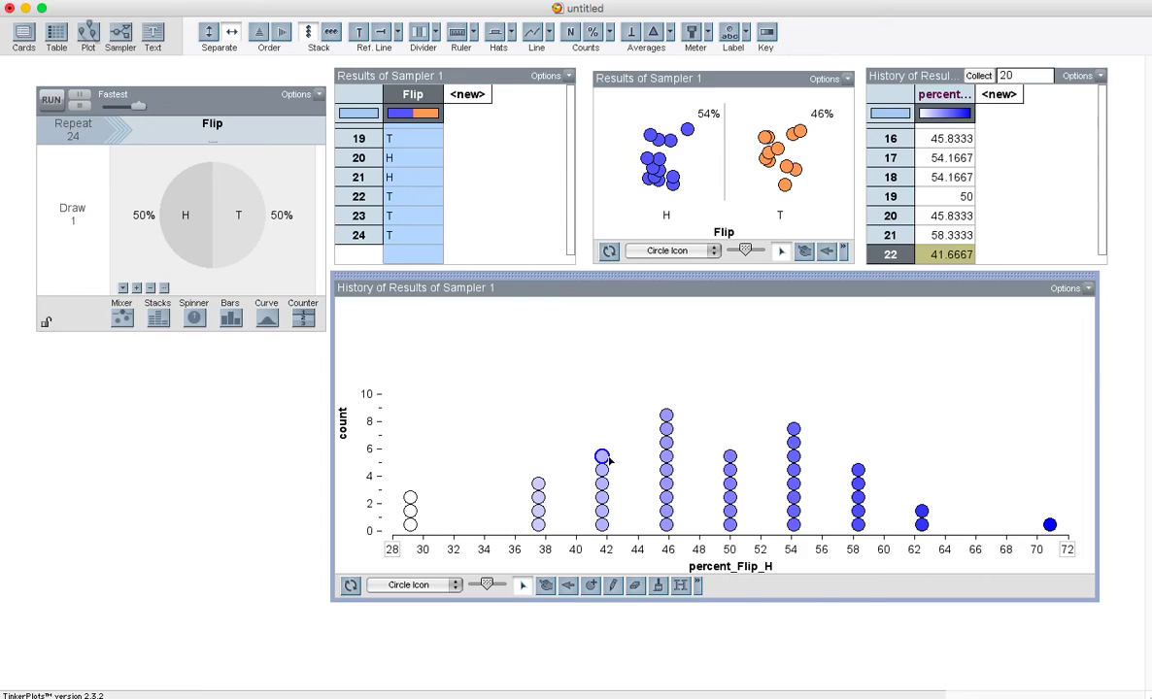
{"action": "left_click", "coordinate": [858, 471]}
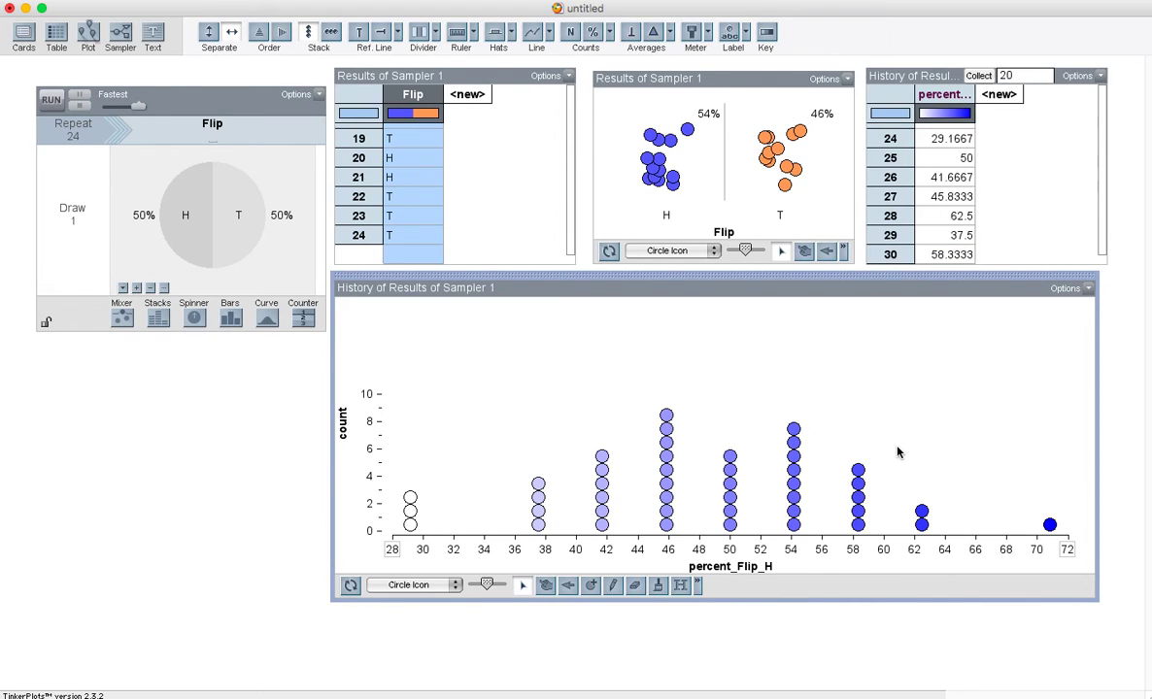
Collect 20 more runs, bringing the history table and stacked plot to 64 results.
{"action": "left_click", "coordinate": [975, 75]}
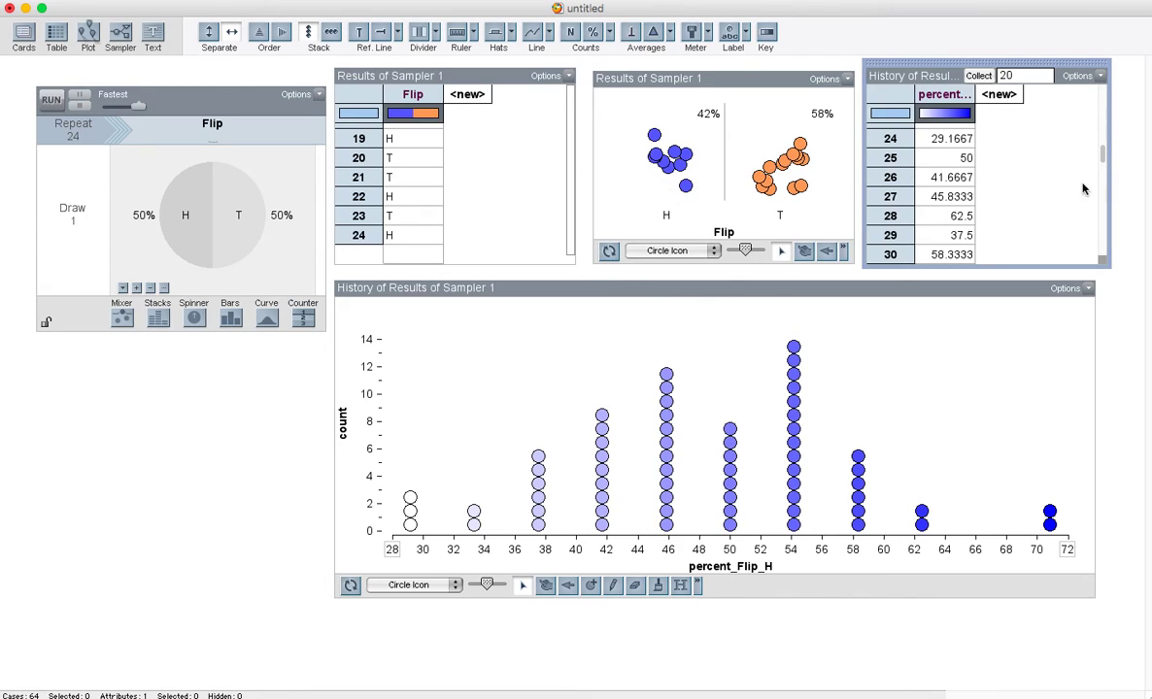
{"action": "left_click_drag", "start_coordinate": [1103, 158], "coordinate": [1099, 254]}
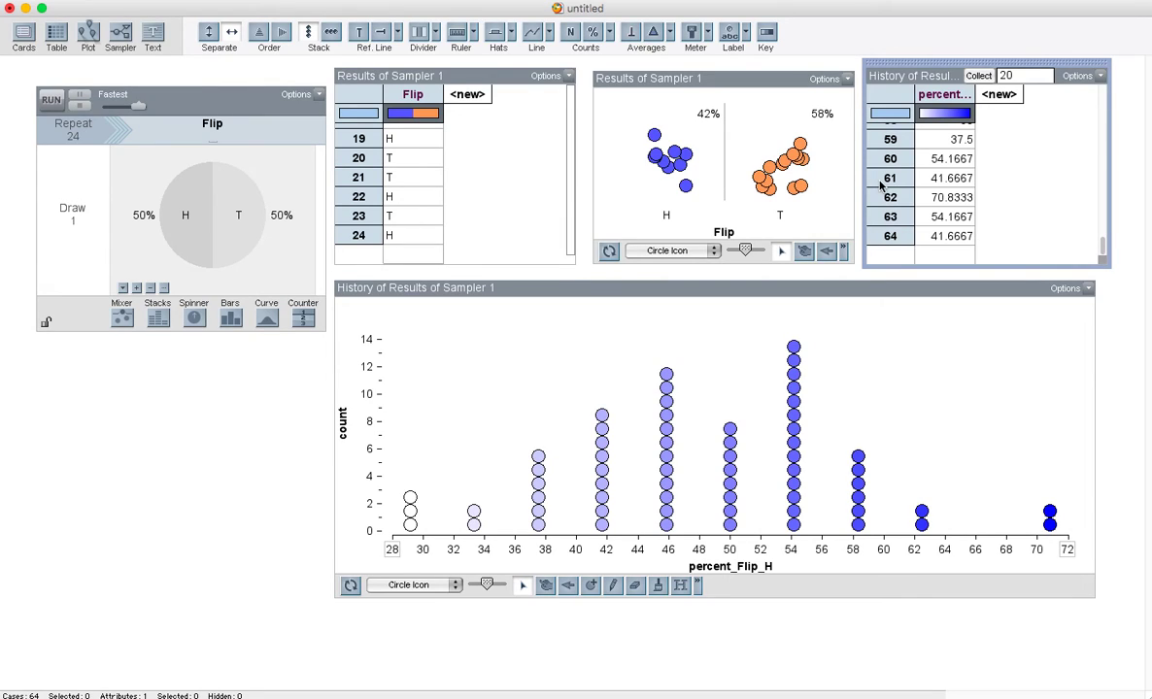
{"action": "left_click", "coordinate": [674, 285]}
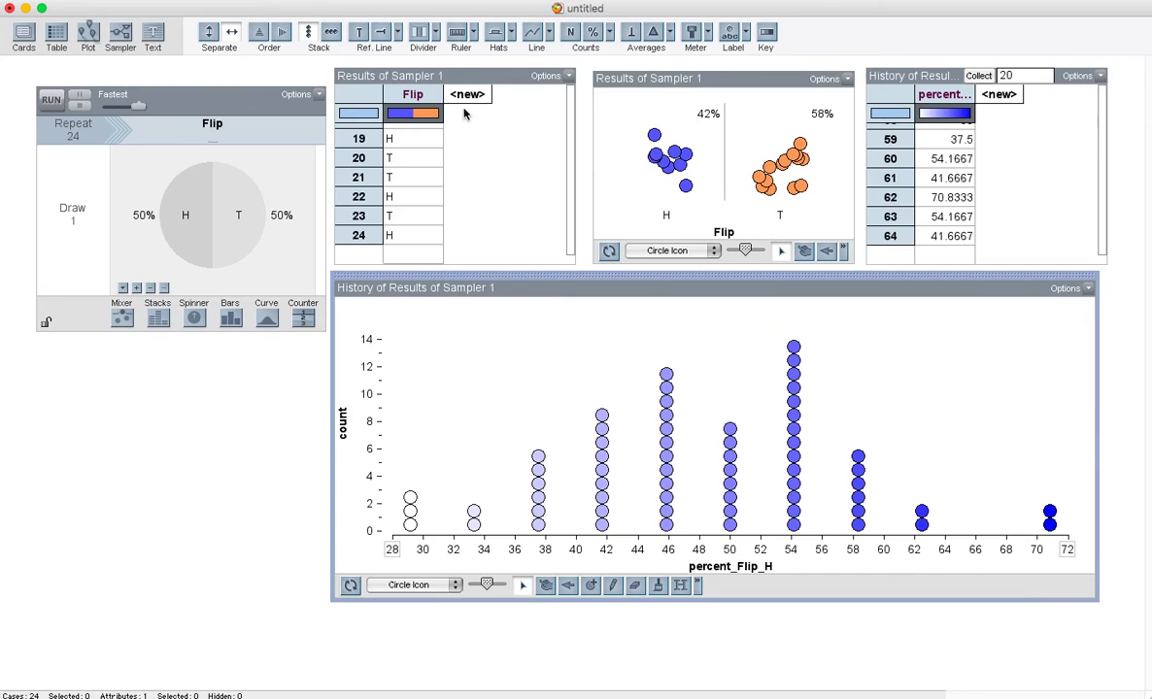
Add a divider with % counts and set the gray region from about 32 to 65.8 percent heads.
{"action": "left_click", "coordinate": [419, 36]}
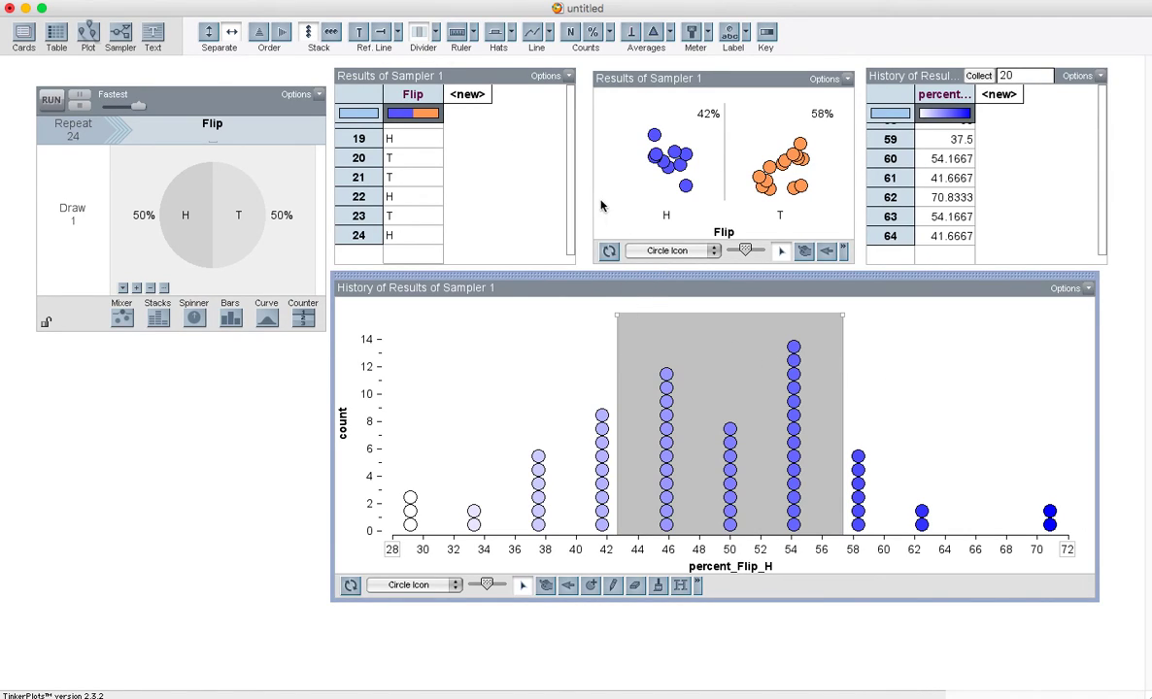
{"action": "left_click", "coordinate": [595, 34]}
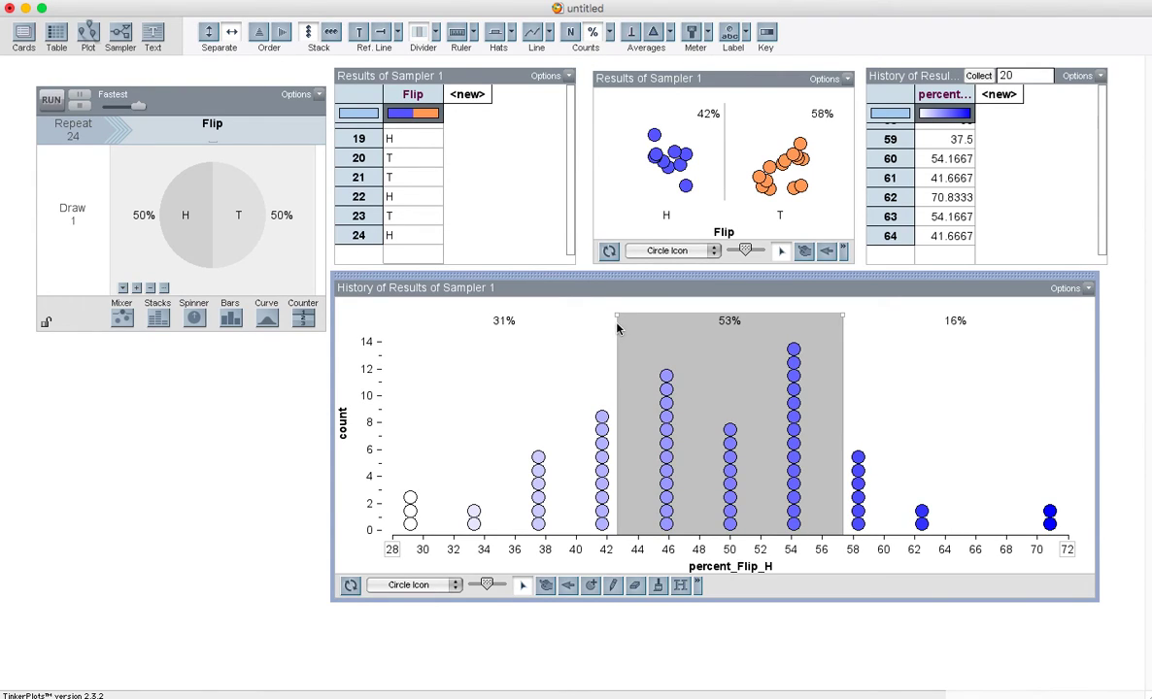
{"action": "left_click_drag", "start_coordinate": [616, 316], "coordinate": [582, 315]}
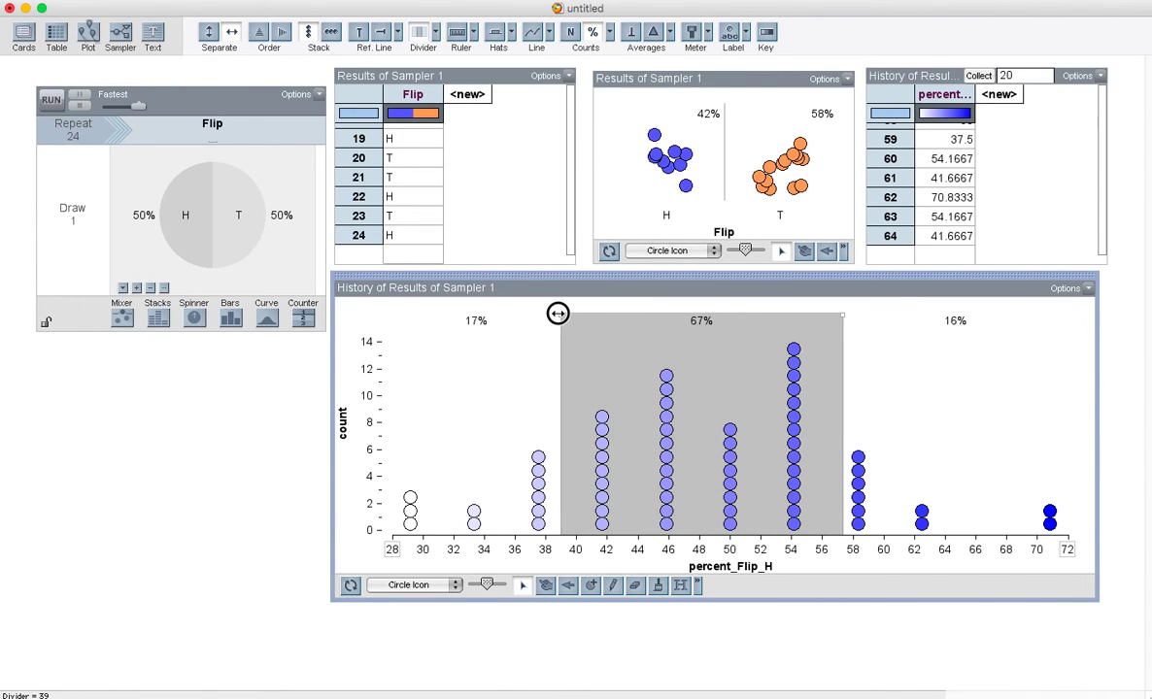
{"action": "left_click_drag", "start_coordinate": [557, 313], "coordinate": [445, 312]}
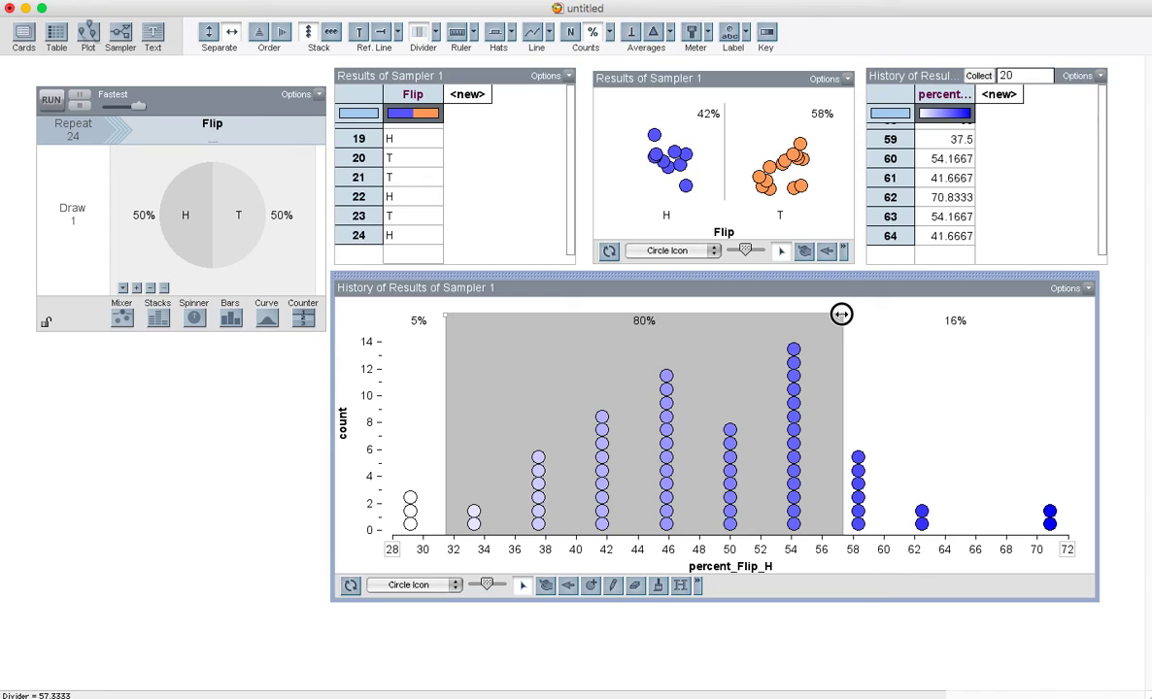
{"action": "left_click_drag", "start_coordinate": [840, 317], "coordinate": [960, 305]}
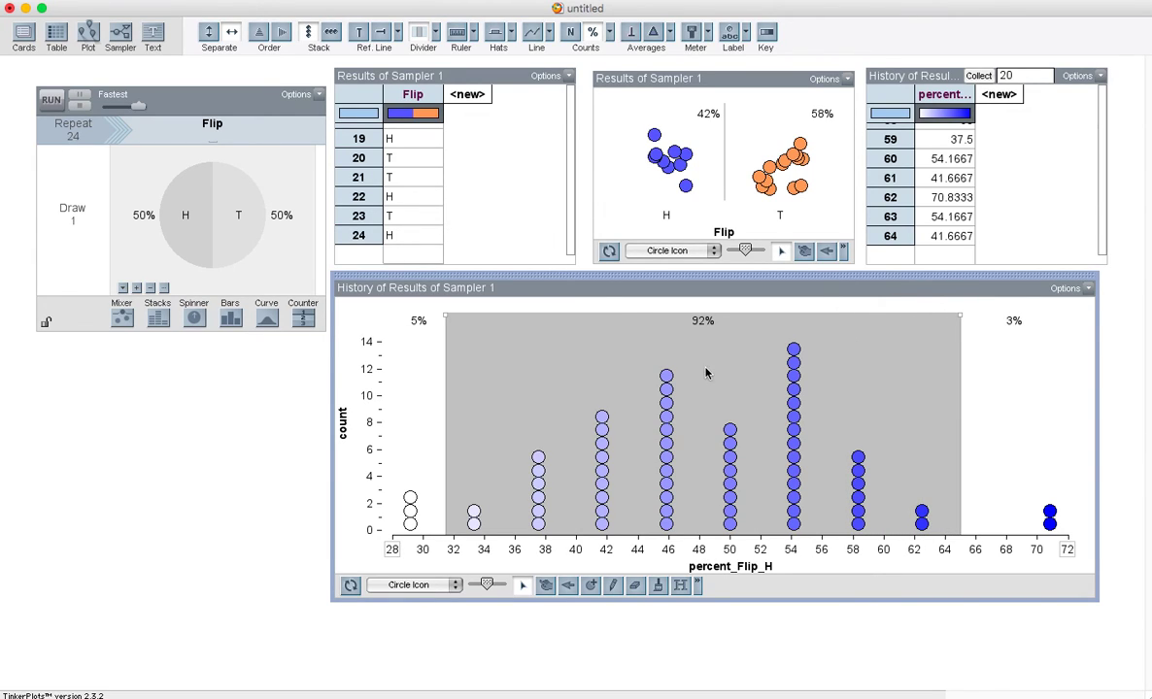
{"action": "left_click_drag", "start_coordinate": [958, 314], "coordinate": [973, 316]}
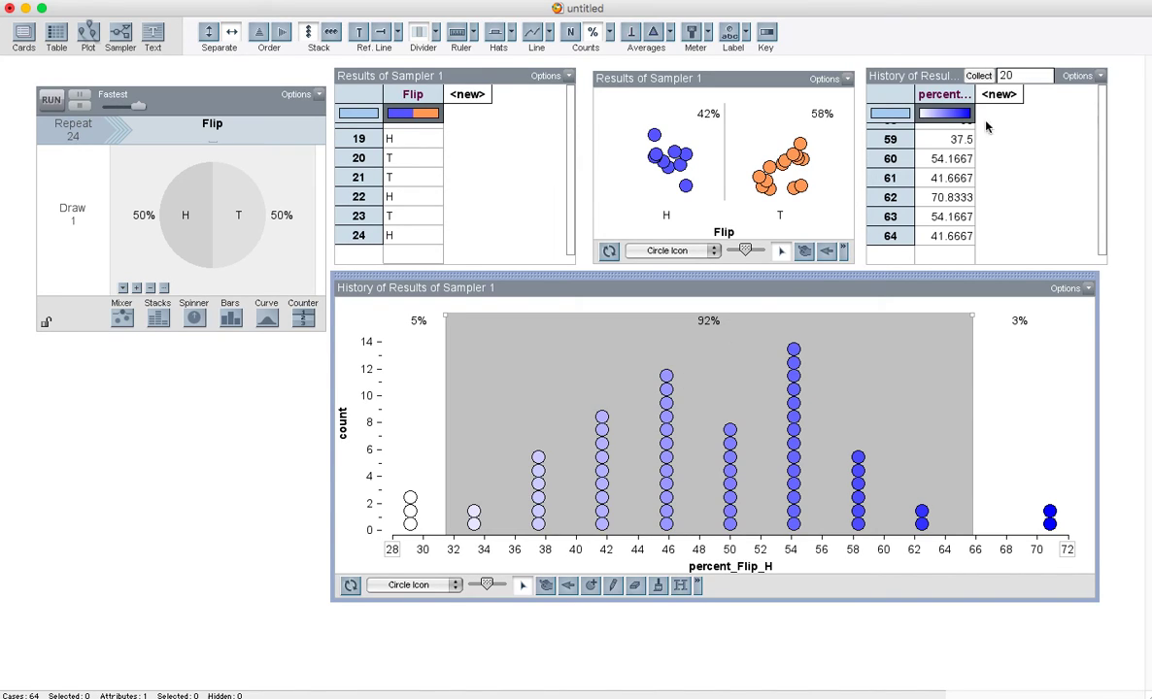
Collect 20 more runs for 84 results, then widen the gray region to about 30–70, leaving 4% and 2% outside.
{"action": "left_click", "coordinate": [977, 75]}
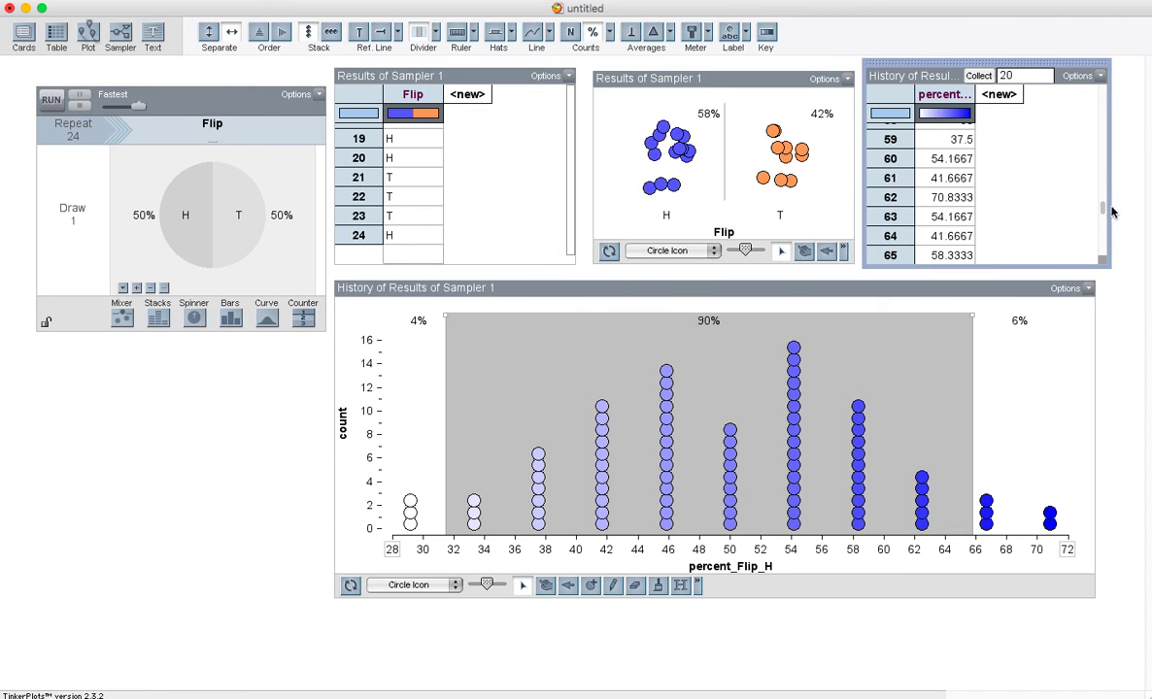
{"action": "left_click_drag", "start_coordinate": [1104, 207], "coordinate": [1100, 254]}
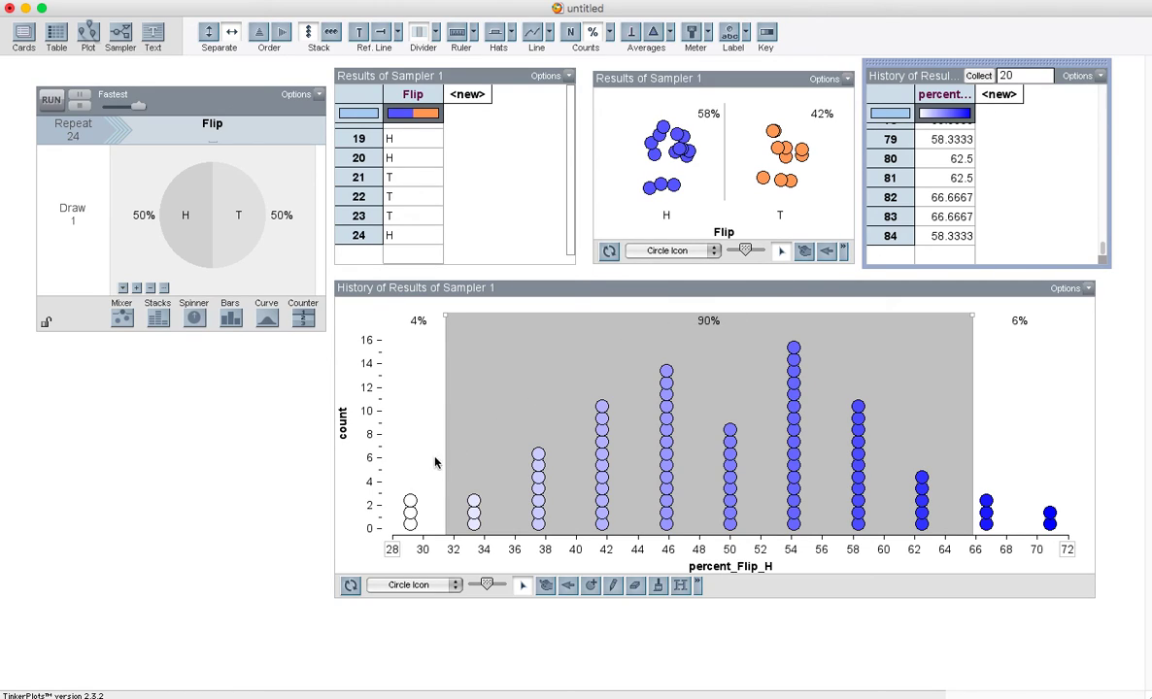
{"action": "left_click", "coordinate": [446, 316]}
{"action": "left_click_drag", "start_coordinate": [446, 317], "coordinate": [423, 312]}
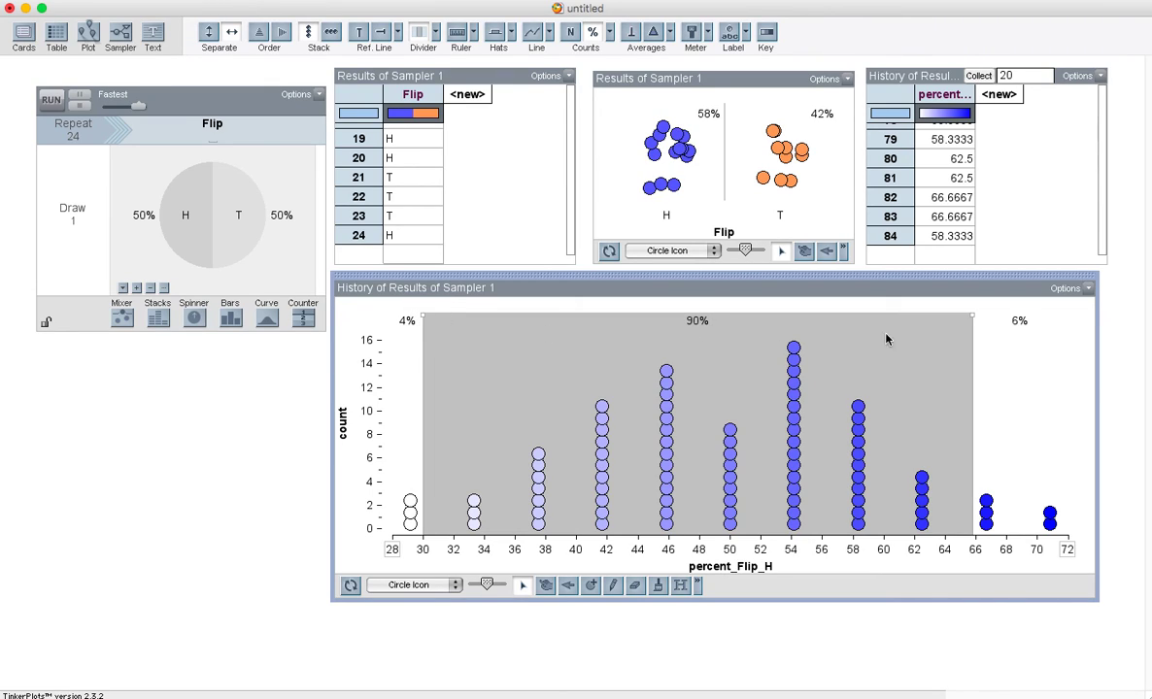
{"action": "left_click_drag", "start_coordinate": [971, 316], "coordinate": [1037, 308]}
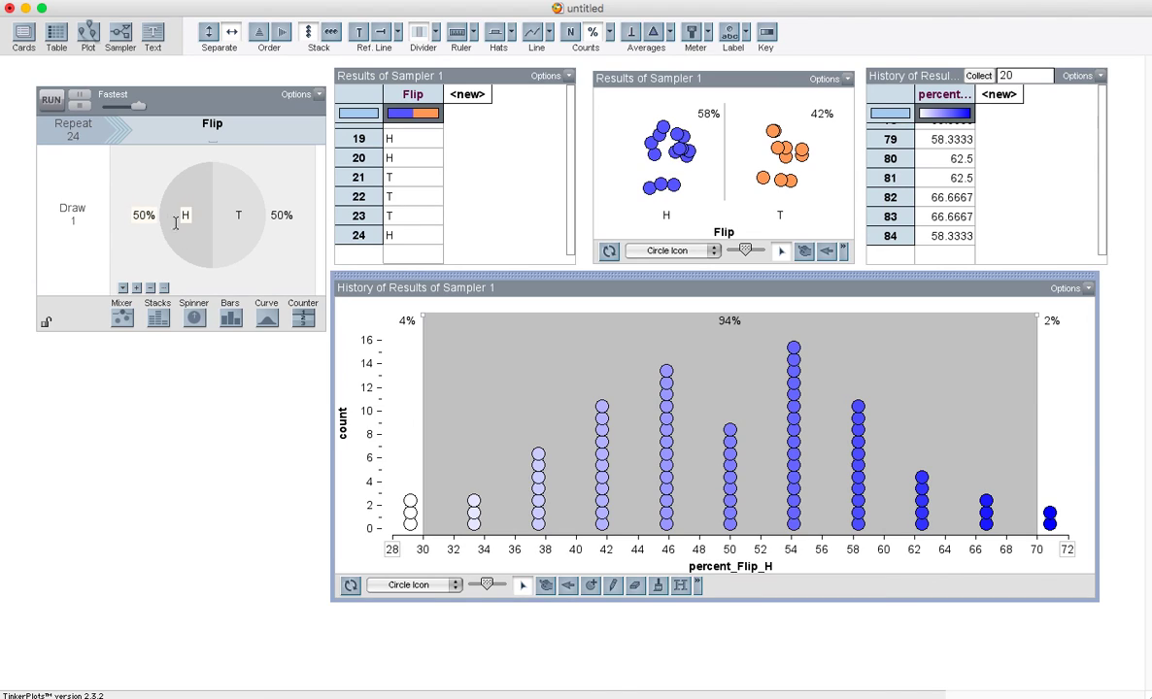
{"action": "left_click", "coordinate": [257, 393]}
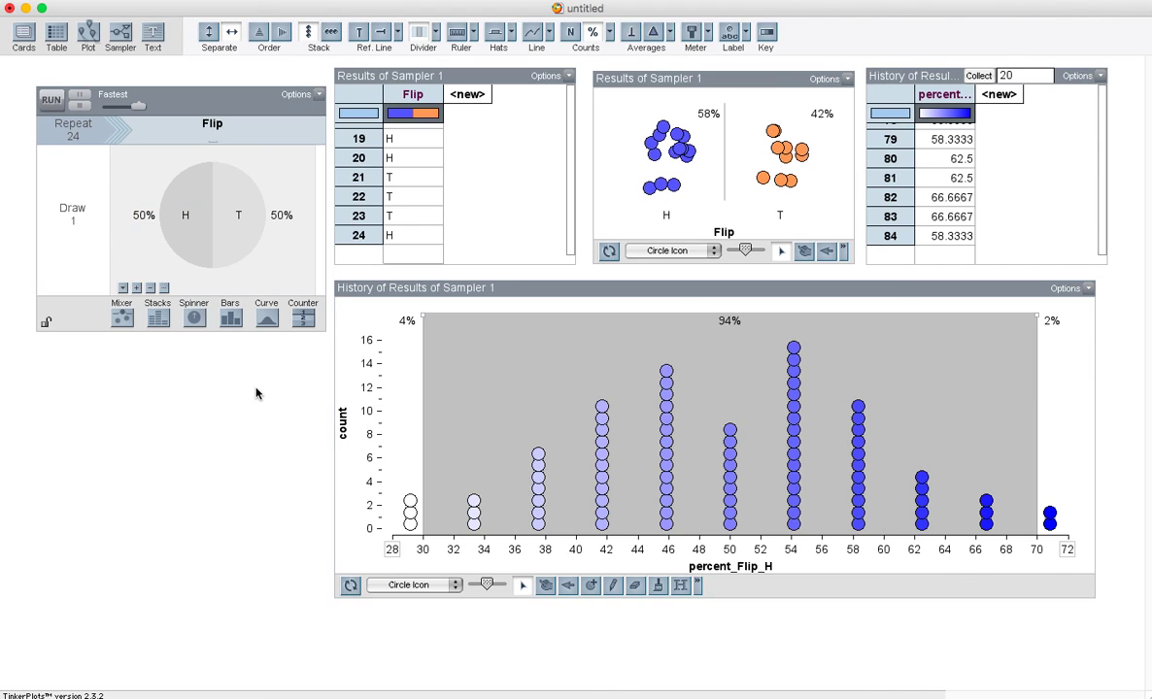